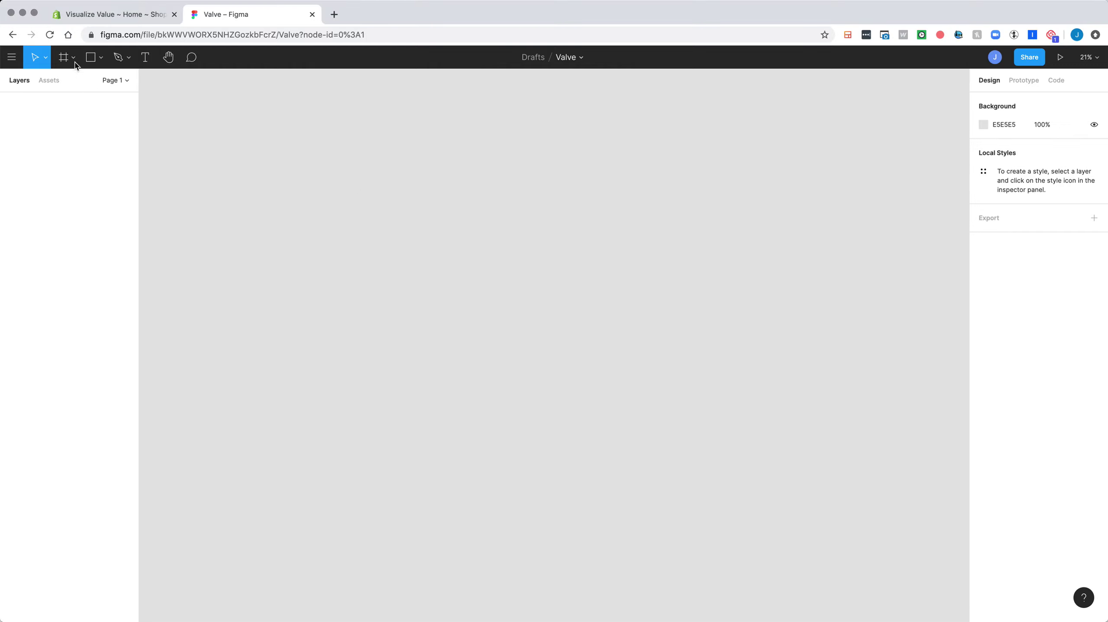
Step: Draw a frame on the empty canvas and set its size to 1920 × 1080
{"action": "left_click", "coordinate": [70, 56]}
{"action": "left_click", "coordinate": [83, 86]}
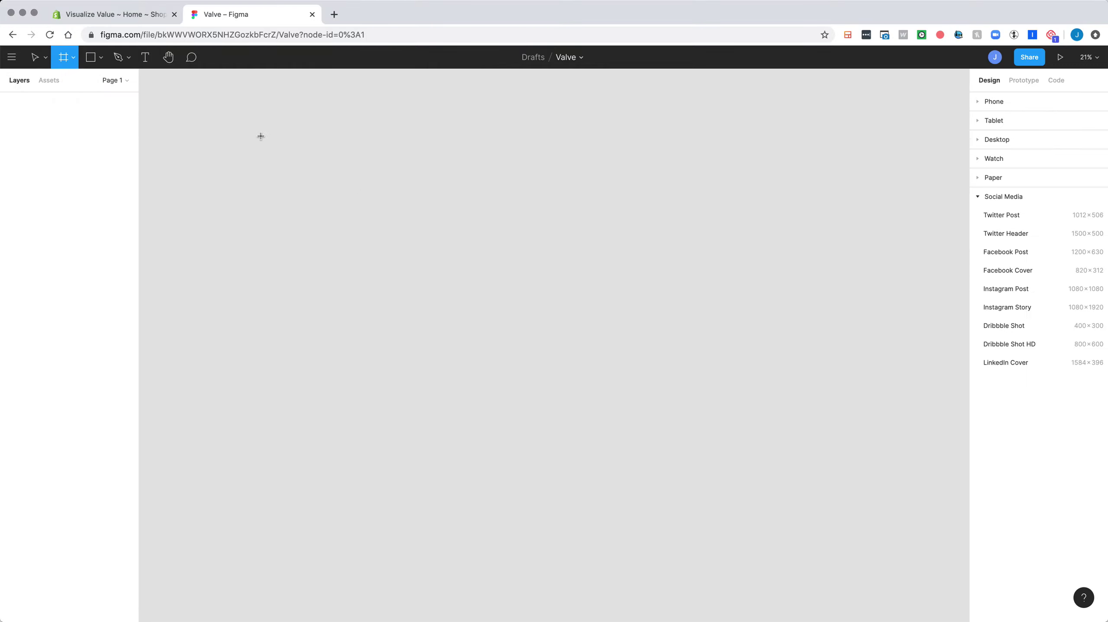
{"action": "left_click_drag", "start_coordinate": [238, 126], "coordinate": [878, 466]}
{"action": "left_click", "coordinate": [1000, 173]}
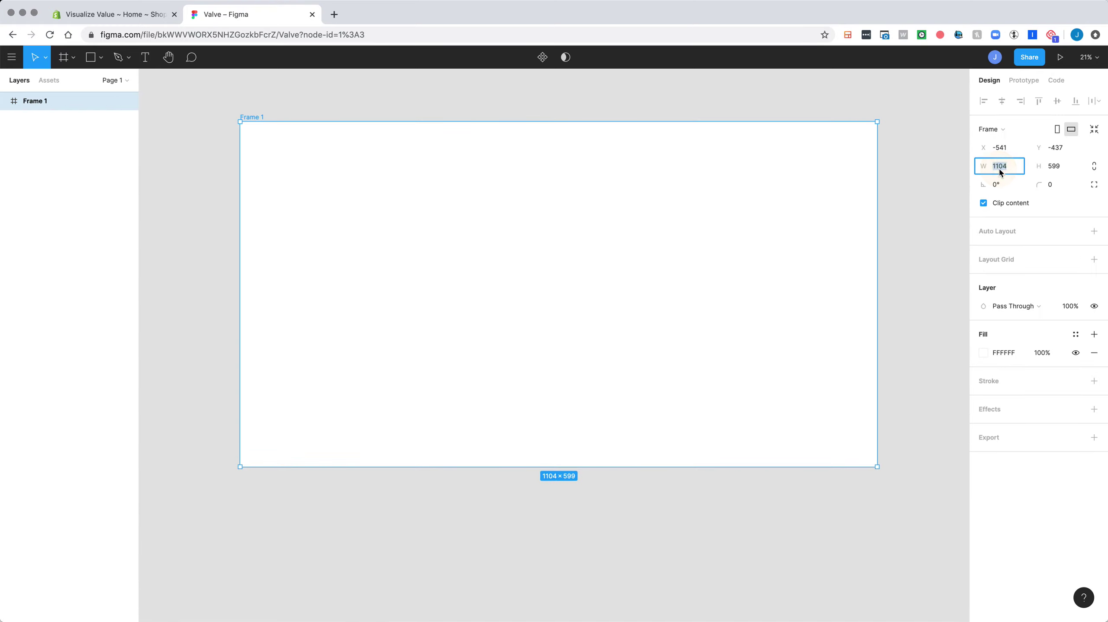
{"action": "type", "text": "1920"}
{"action": "key", "text": "Tab"}
{"action": "type", "text": "1080"}
{"action": "key", "text": "Return"}
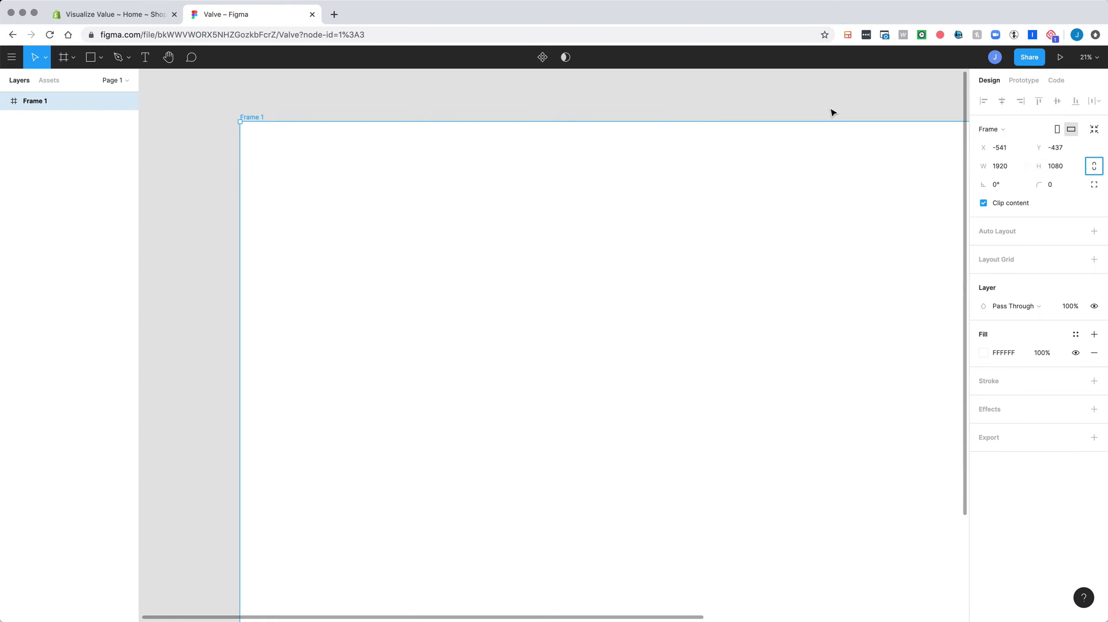
{"action": "left_click", "coordinate": [830, 109]}
Step: Place the screenshot "Screen Shot 2020-05-10 at 4.18.04 PM" from the Desktop folder in Finder into the upper-left area of the frame
{"action": "scroll", "coordinate": [832, 113], "scroll_direction": "right", "scroll_amount": 2}
{"action": "key", "text": "shift+1"}
{"action": "scroll", "coordinate": [764, 185], "scroll_direction": "down", "scroll_amount": 3}
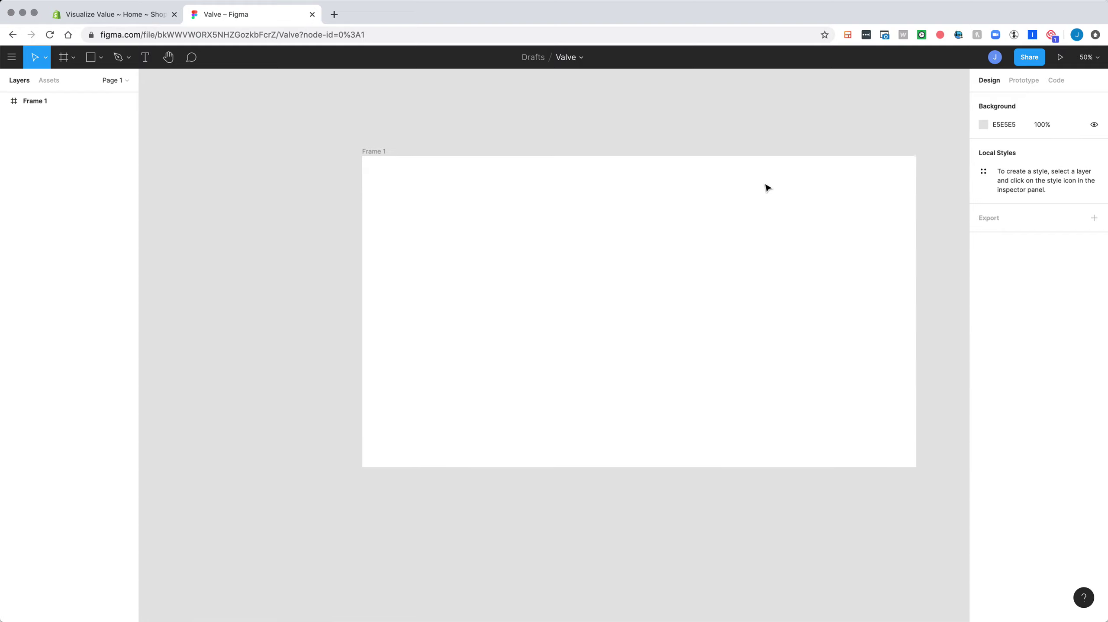
{"action": "scroll", "coordinate": [757, 178], "scroll_direction": "right", "scroll_amount": 2}
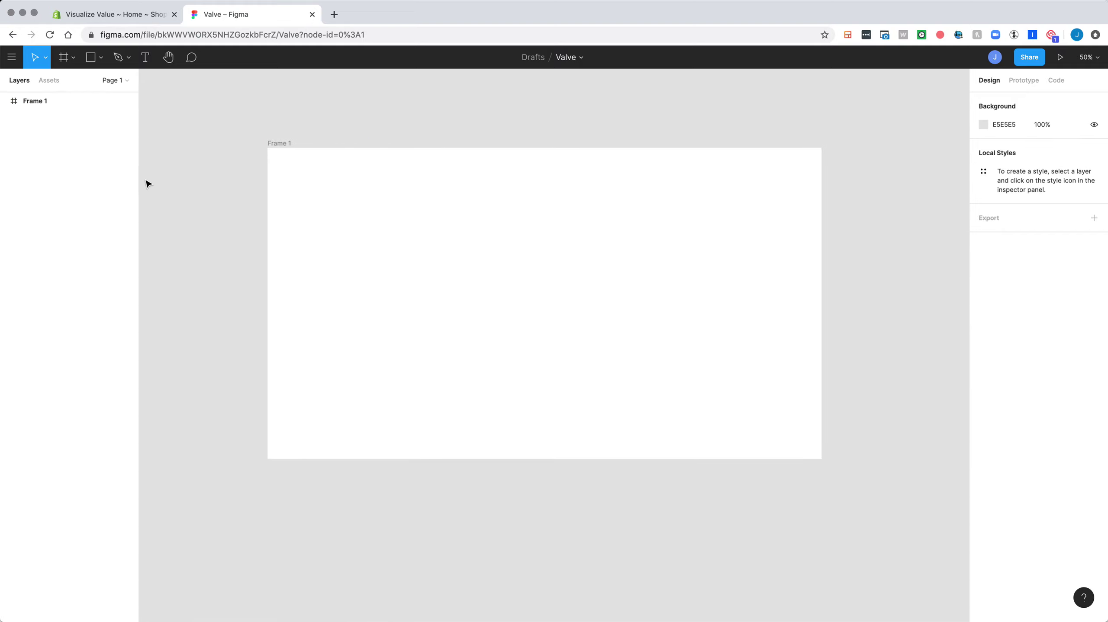
{"action": "left_click_drag", "start_coordinate": [391, 170], "coordinate": [393, 190]}
{"action": "left_click", "coordinate": [393, 117]}
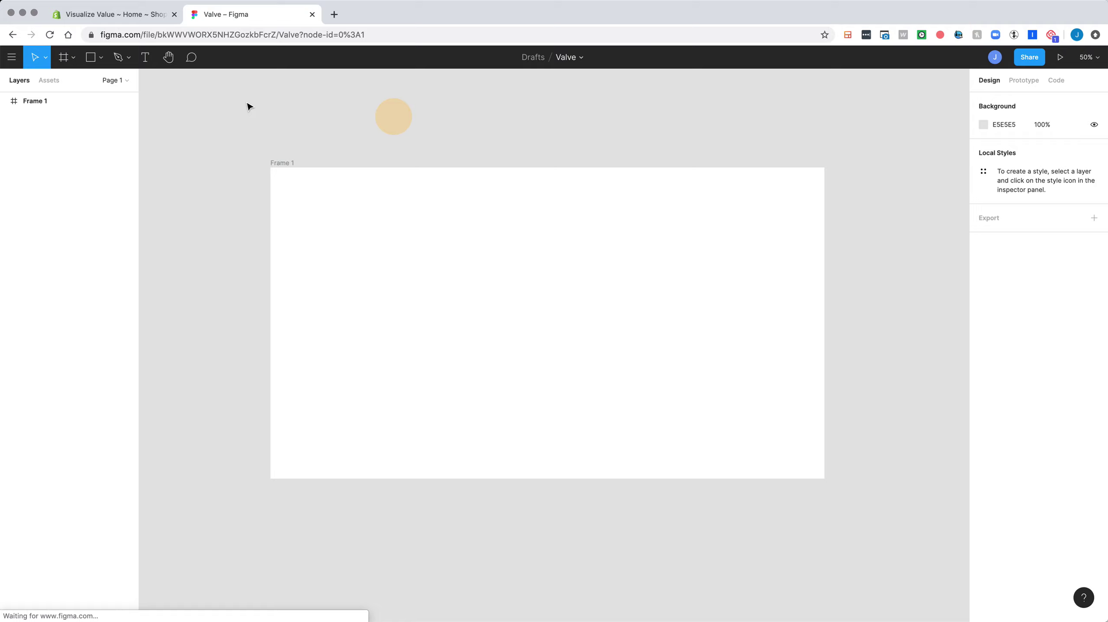
{"action": "key", "text": "super+Tab"}
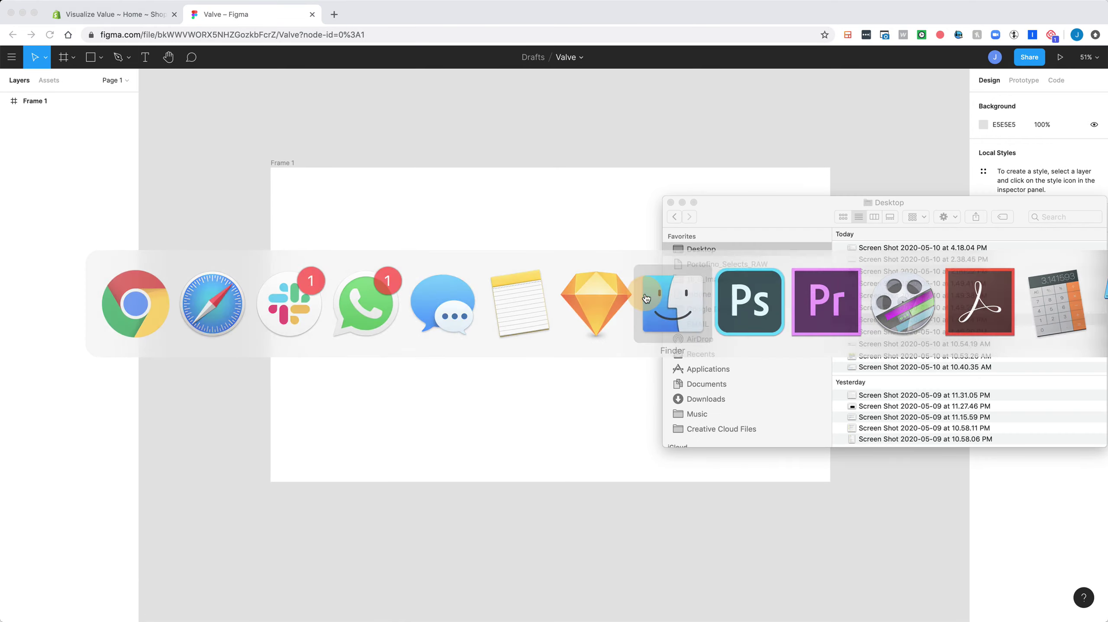
{"action": "left_click_drag", "start_coordinate": [881, 252], "coordinate": [345, 254]}
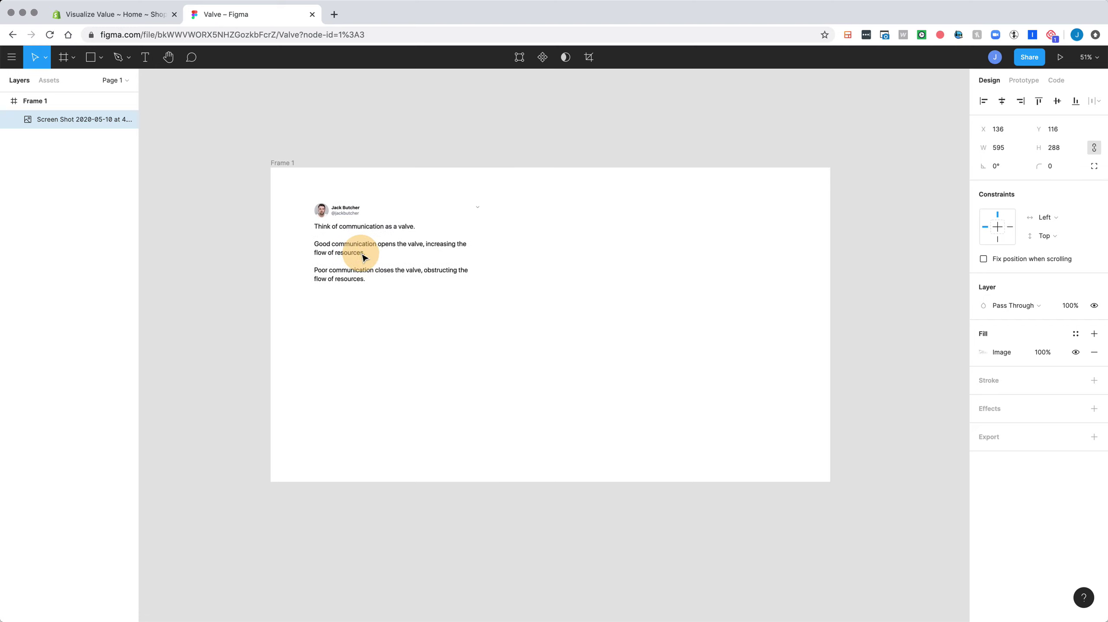
Step: Shift the tweet screenshot slightly to the right within the frame
{"action": "left_click", "coordinate": [453, 164]}
{"action": "left_click", "coordinate": [393, 205]}
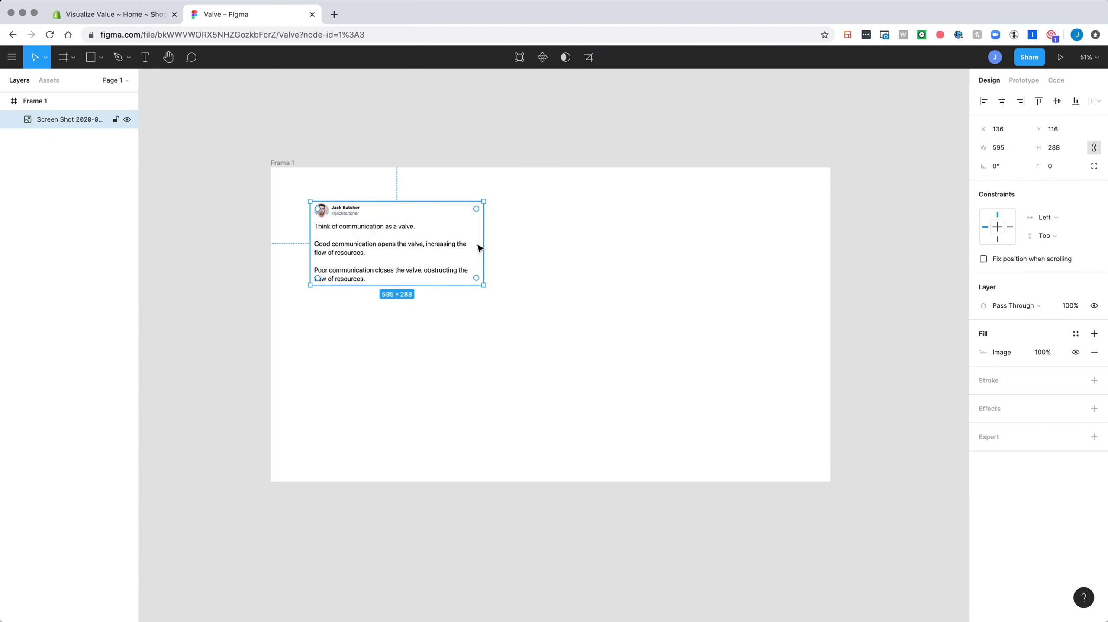
{"action": "mouse_move", "coordinate": [482, 241]}
{"action": "left_mouse_down"}
{"action": "mouse_move", "coordinate": [504, 240]}
{"action": "mouse_move", "coordinate": [484, 241]}
{"action": "left_mouse_up"}
{"action": "left_click", "coordinate": [532, 131]}
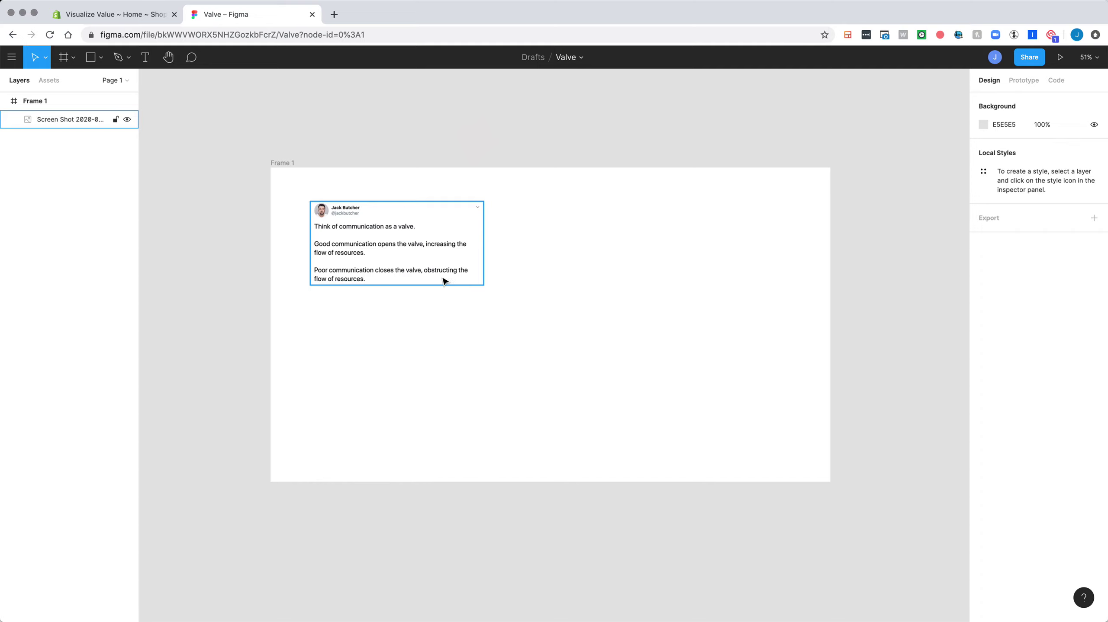
{"action": "left_click_drag", "start_coordinate": [395, 249], "coordinate": [404, 254]}
{"action": "left_click", "coordinate": [428, 132]}
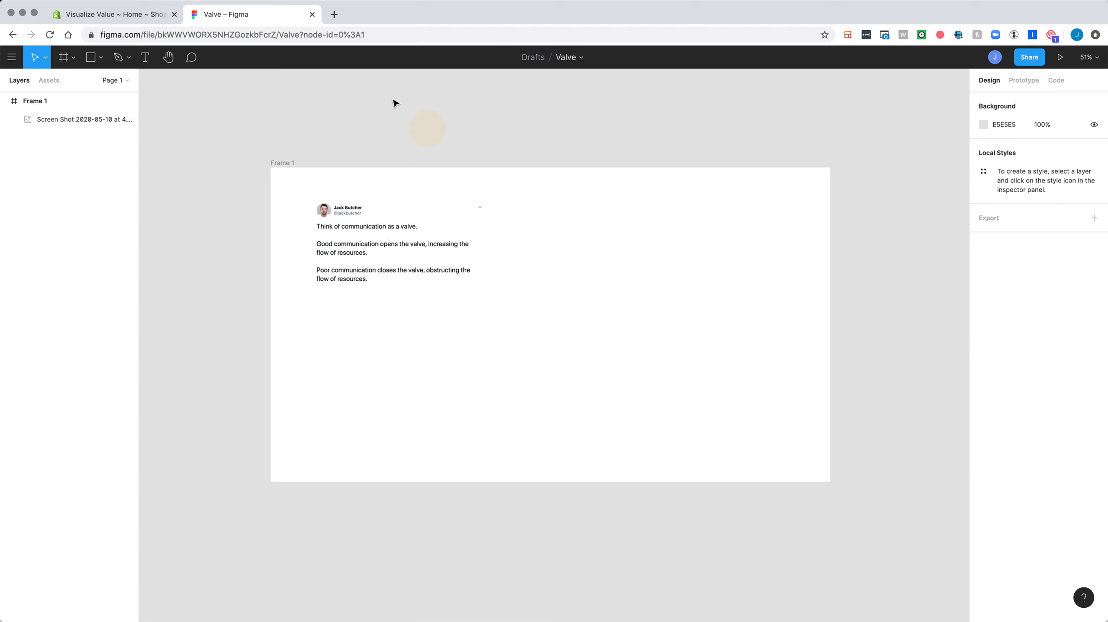
Step: Draw a vertical line about 106 long downward from the frame's centre and set its stroke width to 4
{"action": "left_click", "coordinate": [98, 59]}
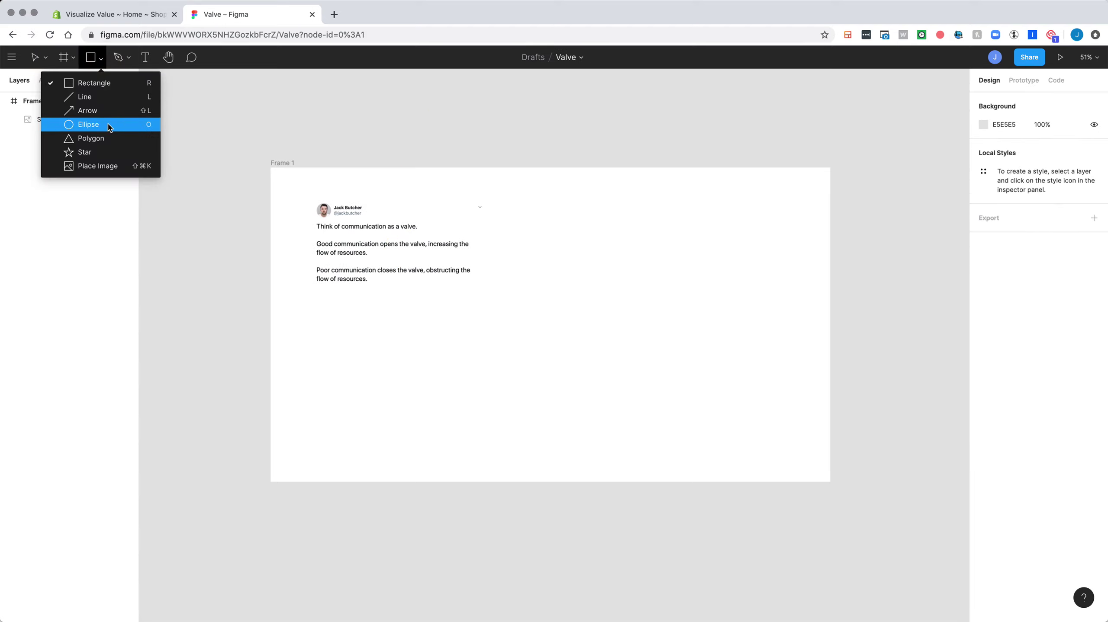
{"action": "left_click", "coordinate": [102, 97]}
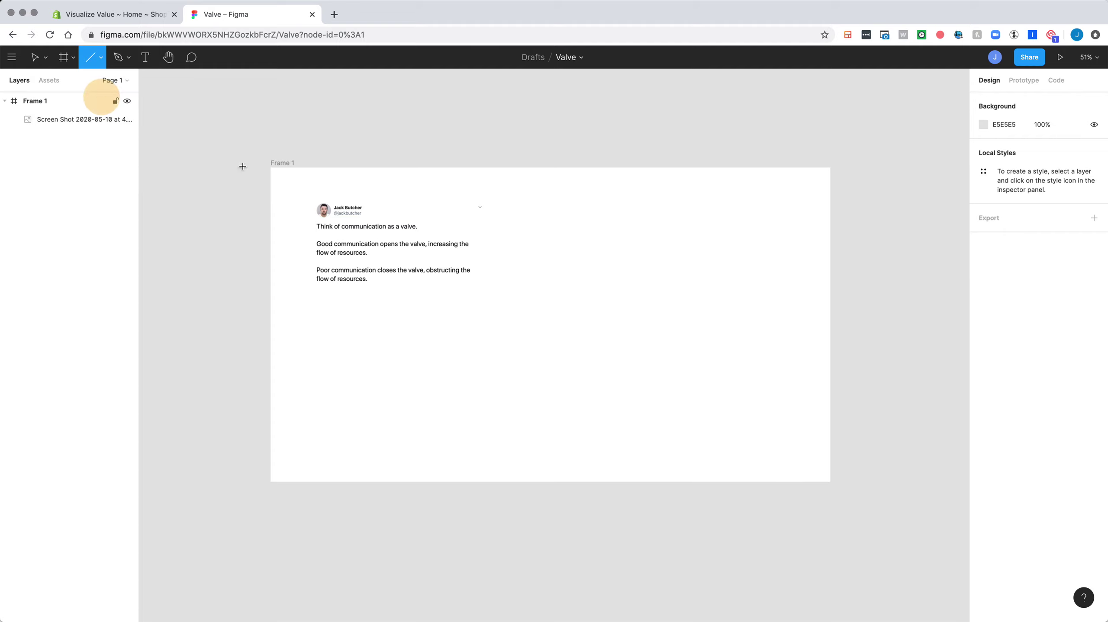
{"action": "mouse_move", "coordinate": [551, 325]}
{"action": "left_mouse_down"}
{"action": "mouse_move", "coordinate": [557, 363]}
{"action": "mouse_move", "coordinate": [551, 340]}
{"action": "left_mouse_up"}
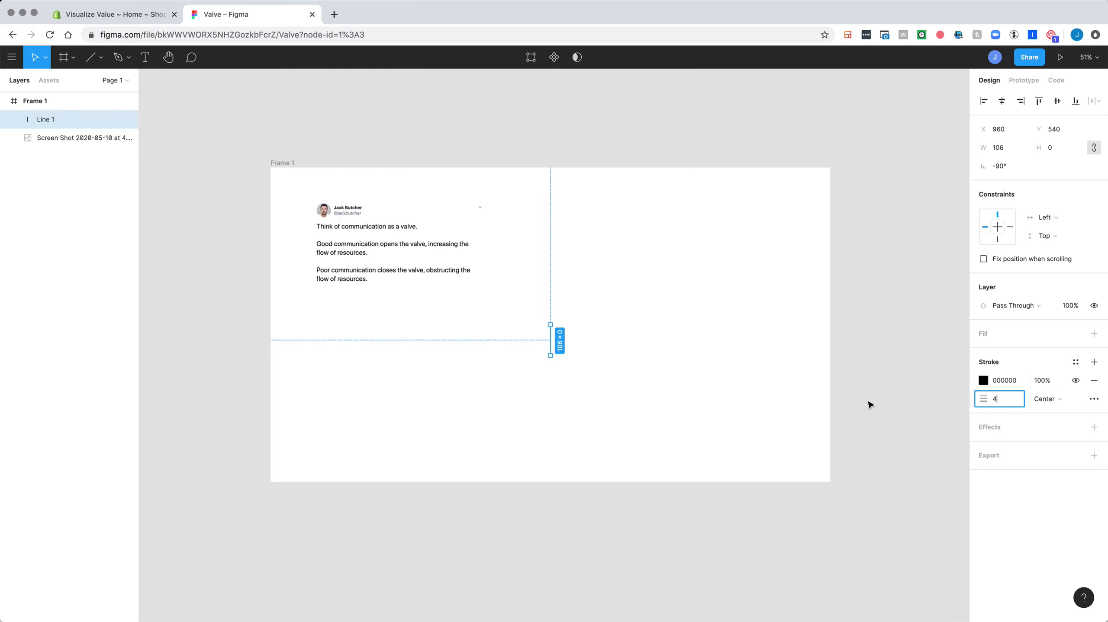
{"action": "left_click", "coordinate": [706, 352]}
{"action": "left_click", "coordinate": [622, 319]}
Step: Draw a circle about 44 × 44 at the upper end of the line and fill it with 000000
{"action": "left_click", "coordinate": [93, 57]}
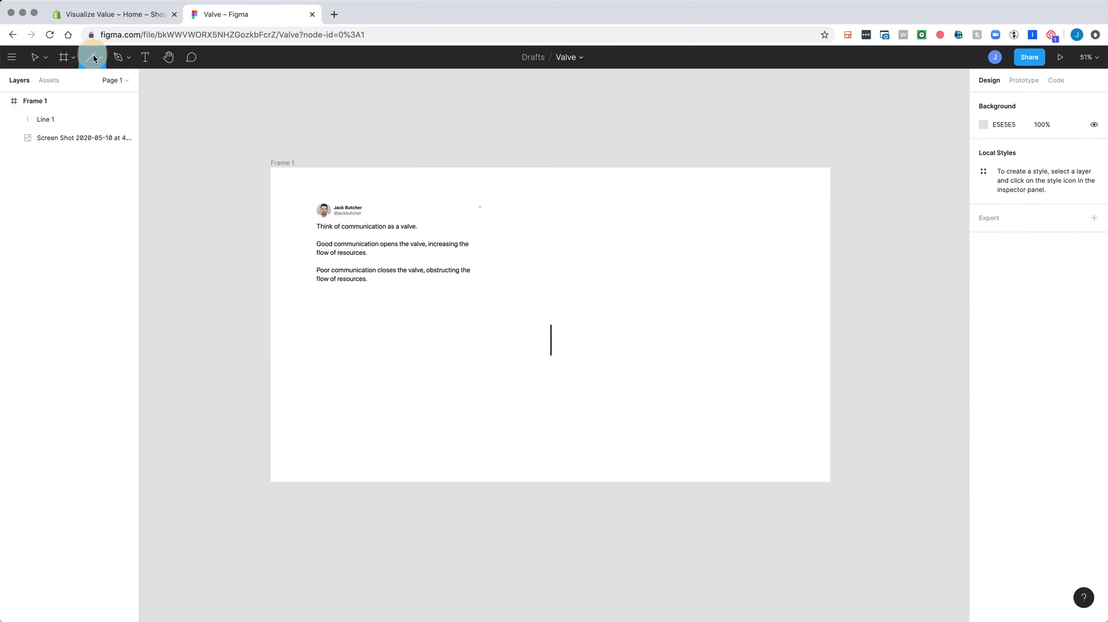
{"action": "left_click", "coordinate": [112, 123]}
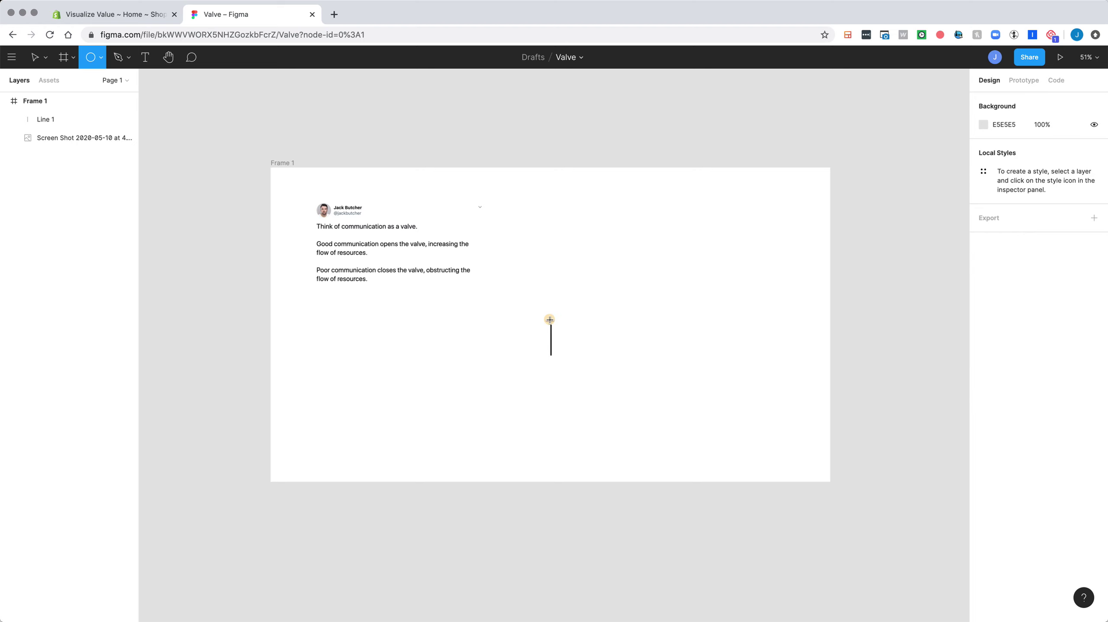
{"action": "mouse_move", "coordinate": [550, 320]}
{"action": "left_mouse_down"}
{"action": "mouse_move", "coordinate": [561, 330]}
{"action": "mouse_move", "coordinate": [554, 322]}
{"action": "left_mouse_up"}
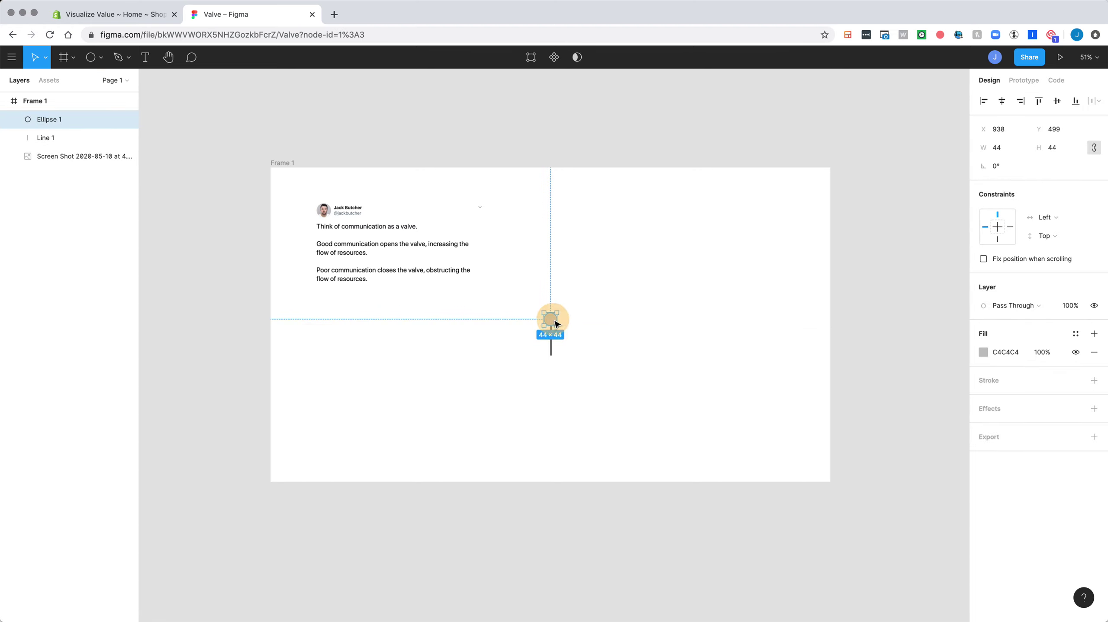
{"action": "left_click", "coordinate": [983, 352]}
{"action": "type", "text": "000000"}
{"action": "left_click", "coordinate": [780, 546]}
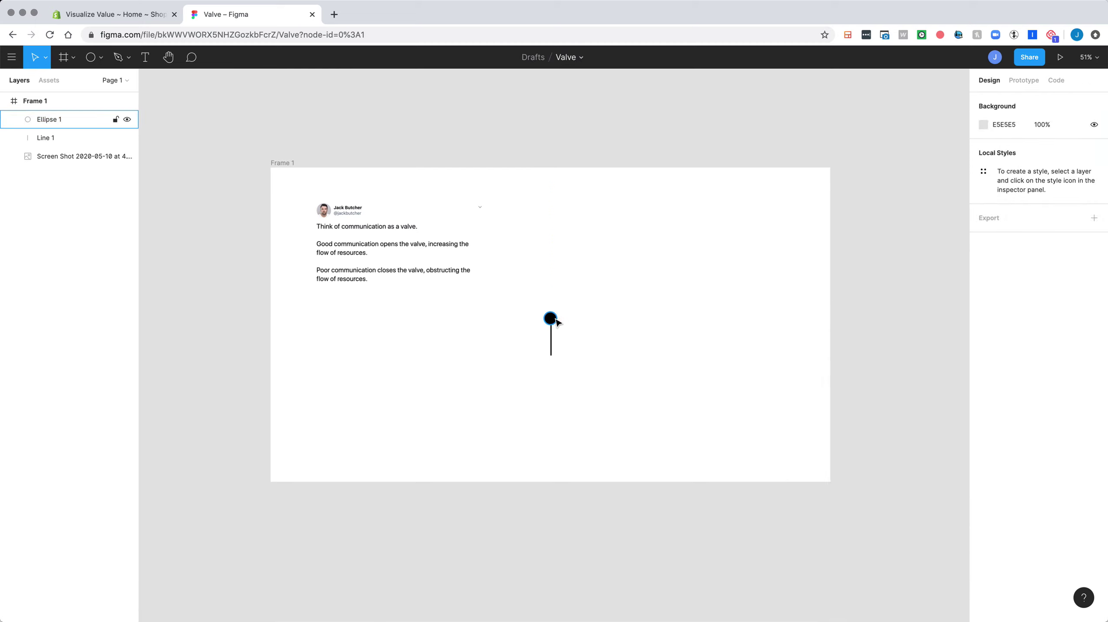
Step: Shrink the black circle to about 30 × 30 and centre it on the line's upper end at the frame's centre
{"action": "left_click", "coordinate": [556, 321]}
{"action": "left_click_drag", "start_coordinate": [554, 317], "coordinate": [550, 325]}
{"action": "left_click", "coordinate": [584, 372]}
{"action": "left_click", "coordinate": [550, 318]}
{"action": "left_click", "coordinate": [641, 332]}
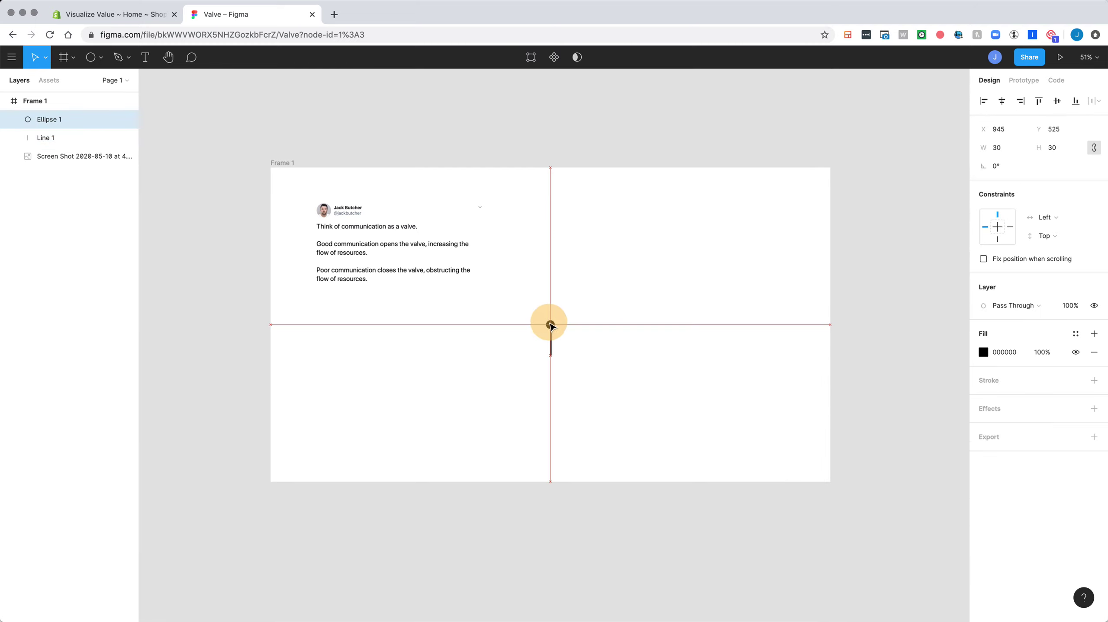
Step: Group the circle and the vertical line together
{"action": "left_click_drag", "start_coordinate": [599, 376], "coordinate": [517, 306]}
{"action": "key", "text": "super+g"}
{"action": "left_click", "coordinate": [667, 320]}
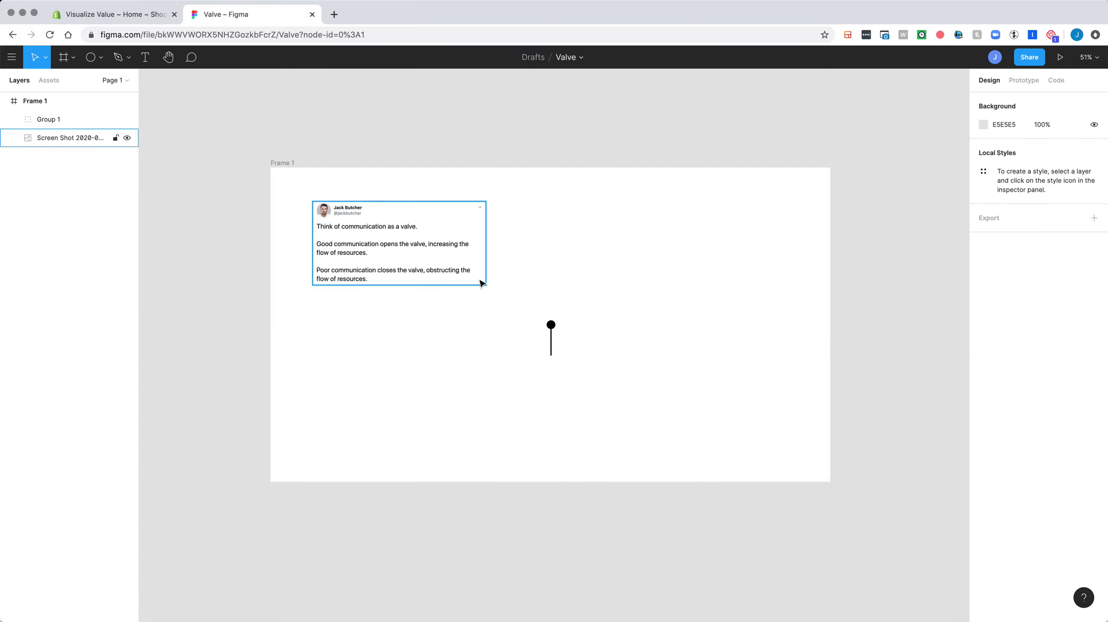
Step: Add a text box about 305 × 77 reading "YOUR BUSINESS" to the right of the pin shape and set its font to Carbon
{"action": "left_click", "coordinate": [147, 63]}
{"action": "left_click_drag", "start_coordinate": [726, 330], "coordinate": [638, 307]}
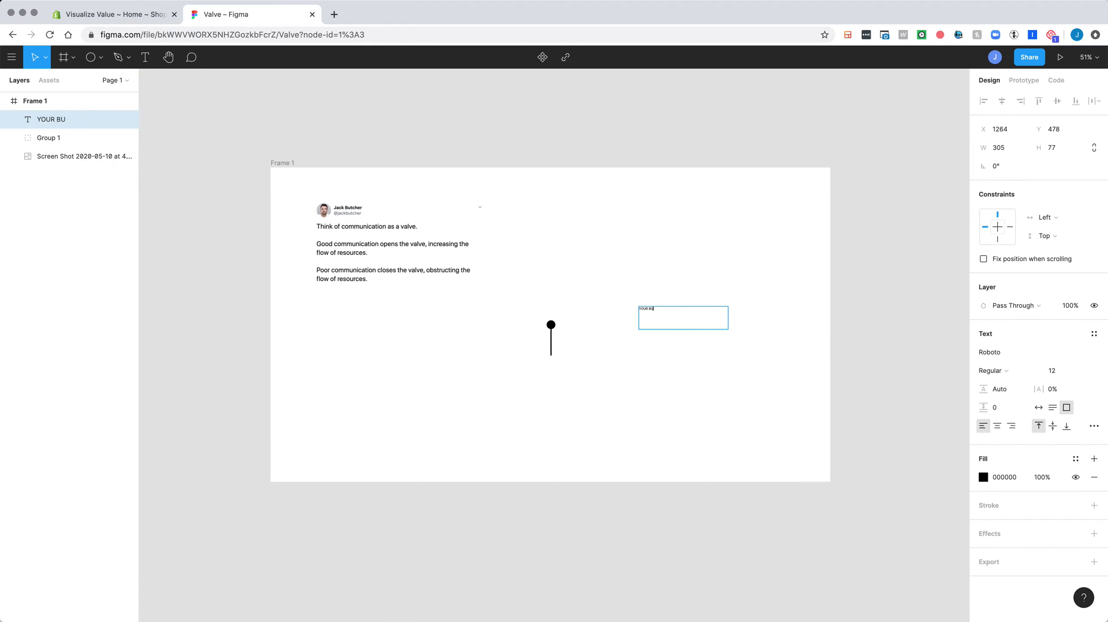
{"action": "left_click", "coordinate": [1087, 356]}
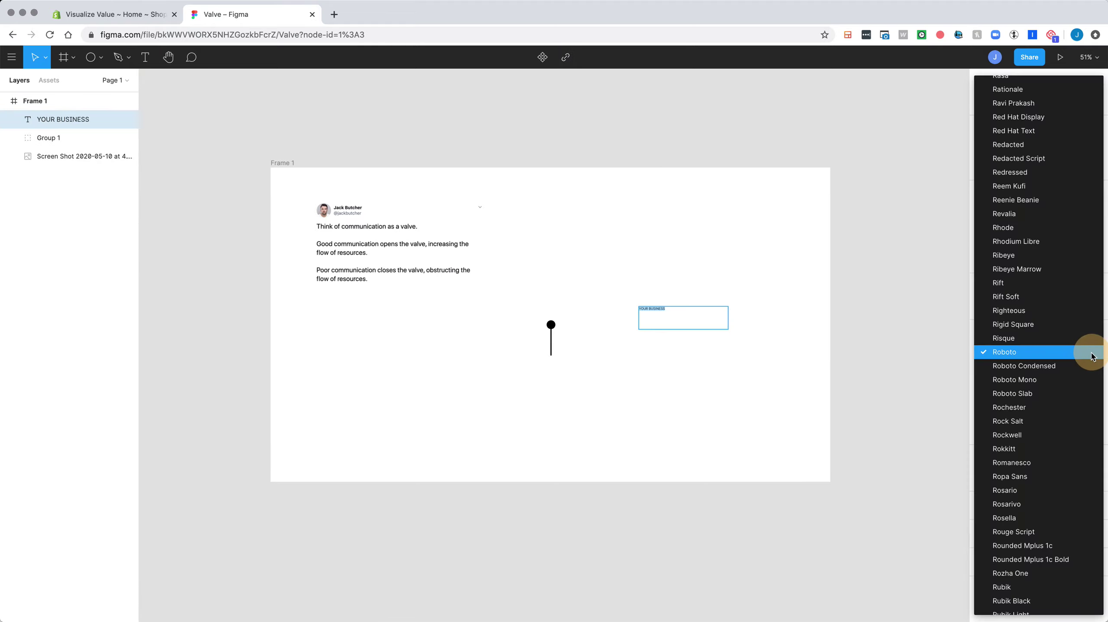
{"action": "scroll", "coordinate": [1046, 261], "scroll_direction": "up", "scroll_amount": 20}
{"action": "scroll", "coordinate": [1027, 240], "scroll_direction": "down", "scroll_amount": 20}
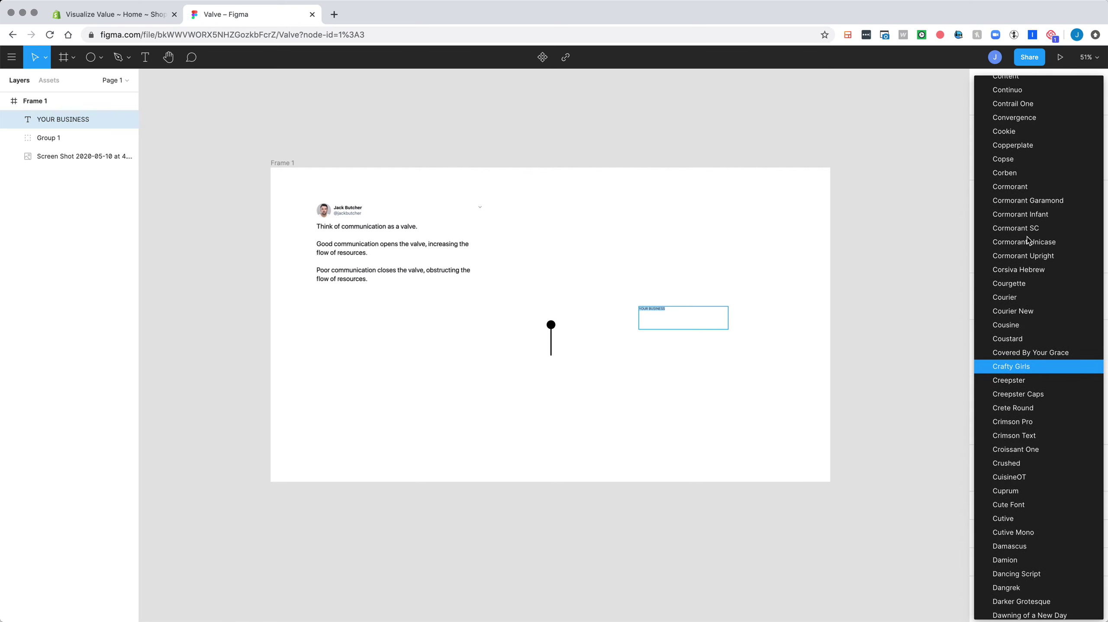
{"action": "scroll", "coordinate": [1023, 161], "scroll_direction": "up", "scroll_amount": 6}
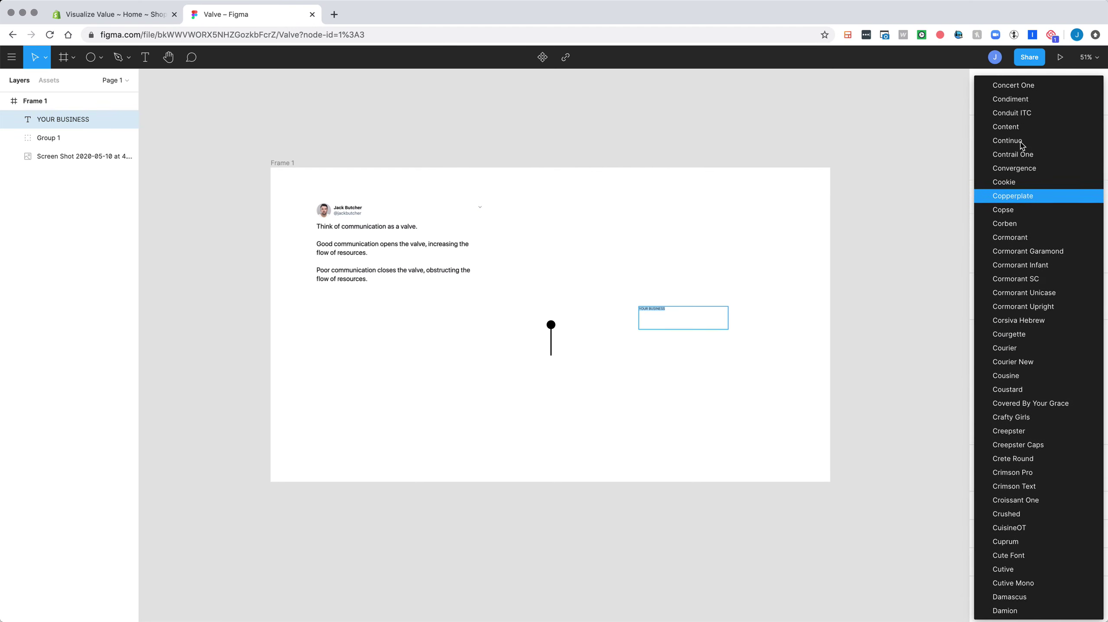
{"action": "scroll", "coordinate": [1020, 142], "scroll_direction": "up", "scroll_amount": 14}
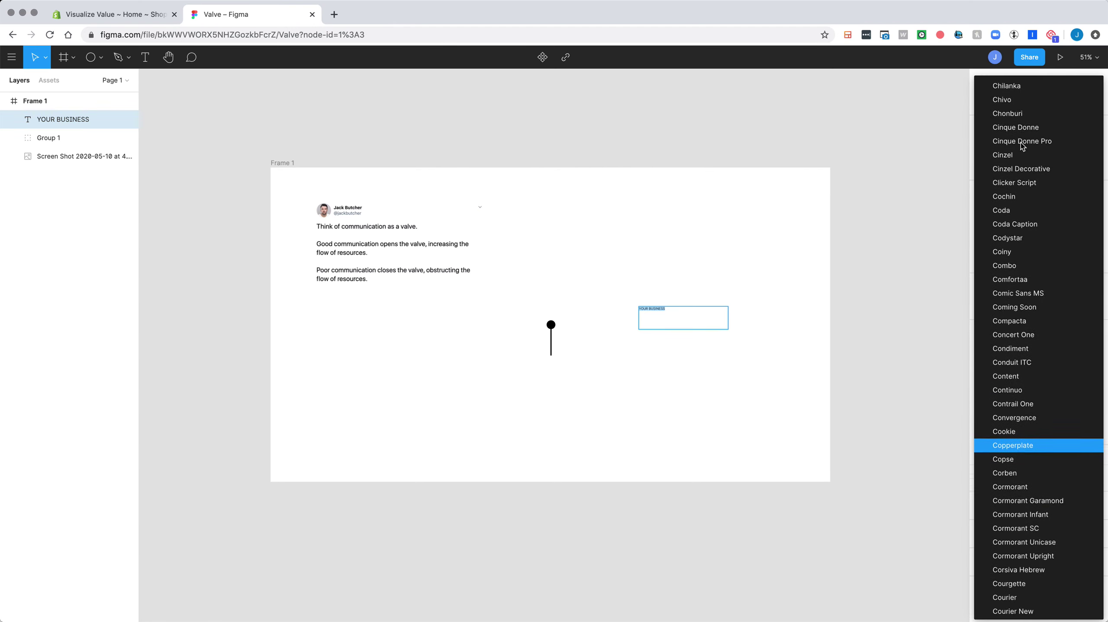
{"action": "scroll", "coordinate": [1021, 142], "scroll_direction": "up", "scroll_amount": 2}
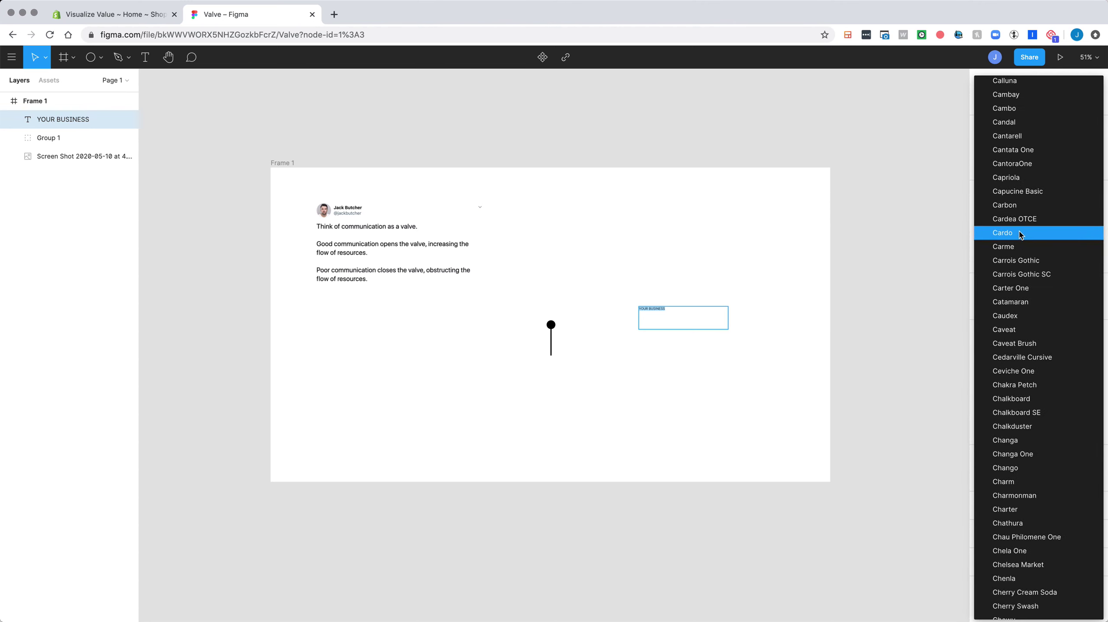
{"action": "left_click", "coordinate": [1015, 204]}
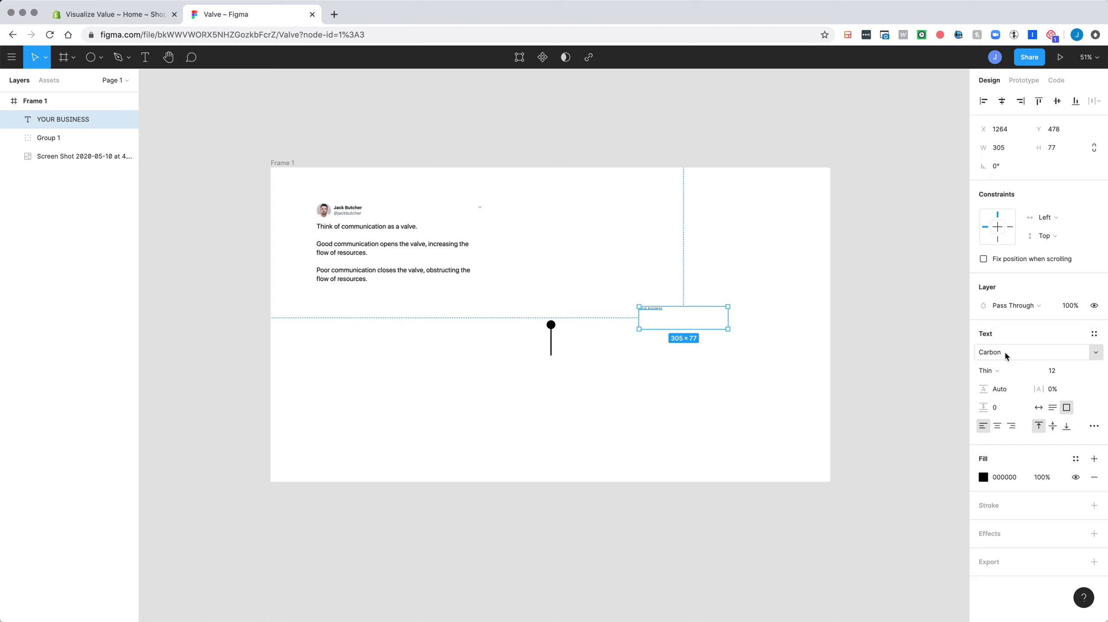
Step: Make the YOUR BUSINESS text Bold at size 40 and move it to about X 1448, Y 560
{"action": "left_click", "coordinate": [990, 371]}
{"action": "left_click", "coordinate": [1015, 397]}
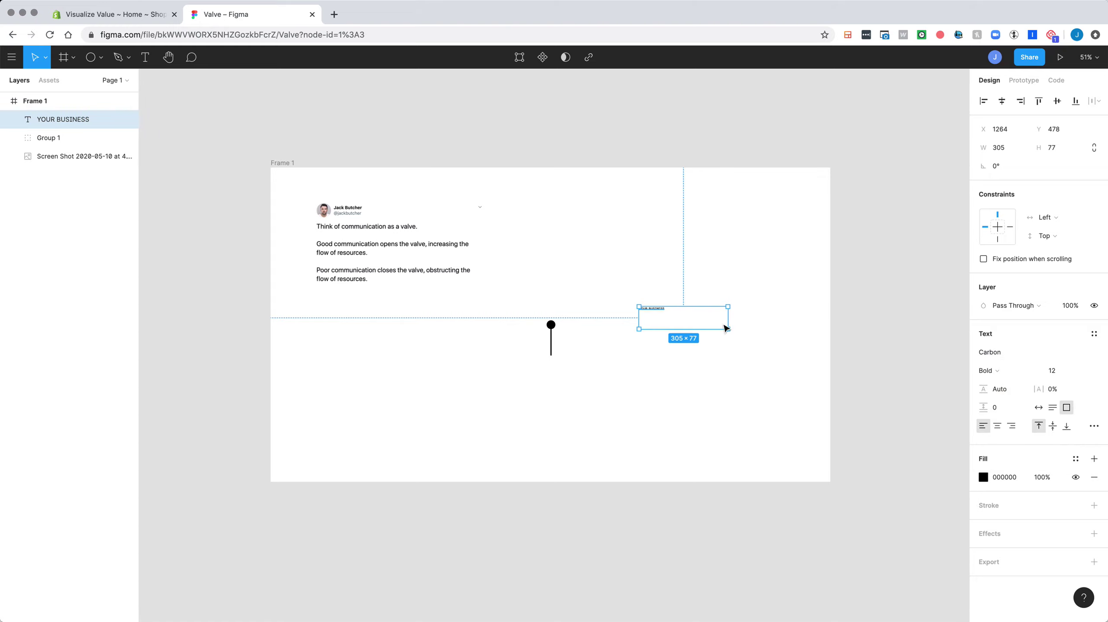
{"action": "left_click", "coordinate": [1059, 371]}
{"action": "left_click", "coordinate": [1007, 371]}
{"action": "key", "text": "Return"}
{"action": "left_click_drag", "start_coordinate": [683, 316], "coordinate": [737, 339]}
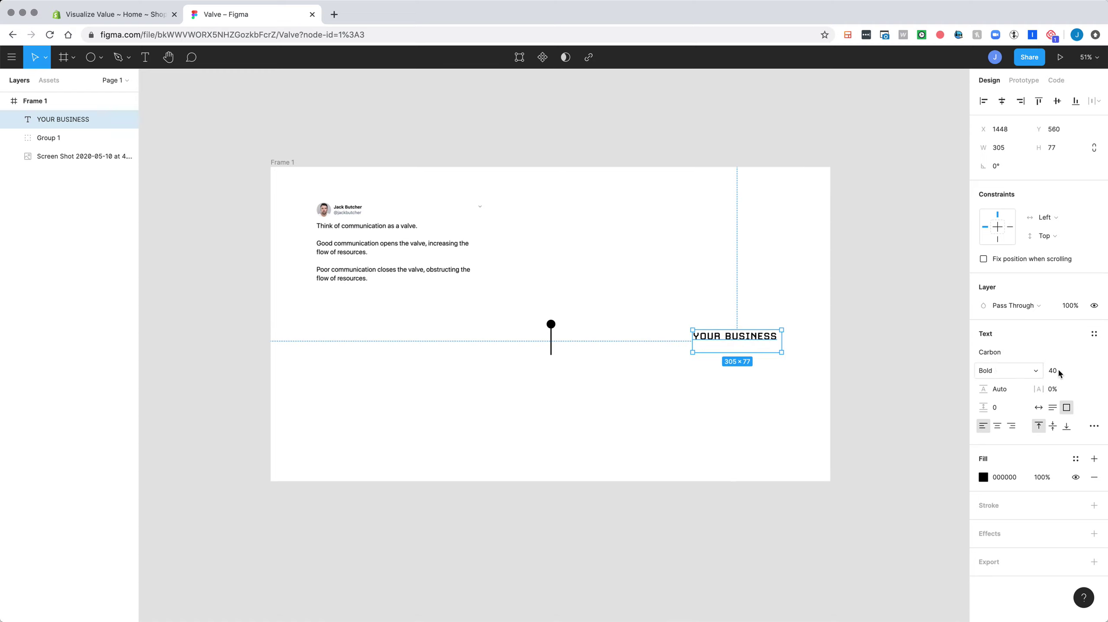
Step: Set the YOUR BUSINESS text size to 30 and centre it horizontally and vertically in its box
{"action": "type", "text": "30"}
{"action": "key", "text": "Tab"}
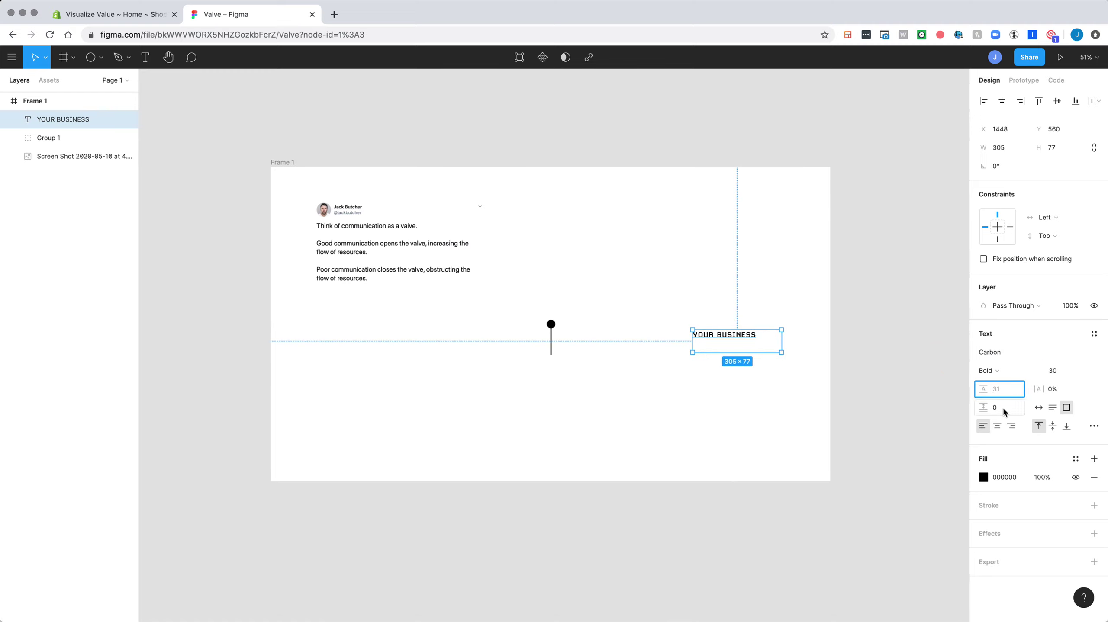
{"action": "left_click", "coordinate": [997, 426]}
{"action": "left_click", "coordinate": [1053, 426]}
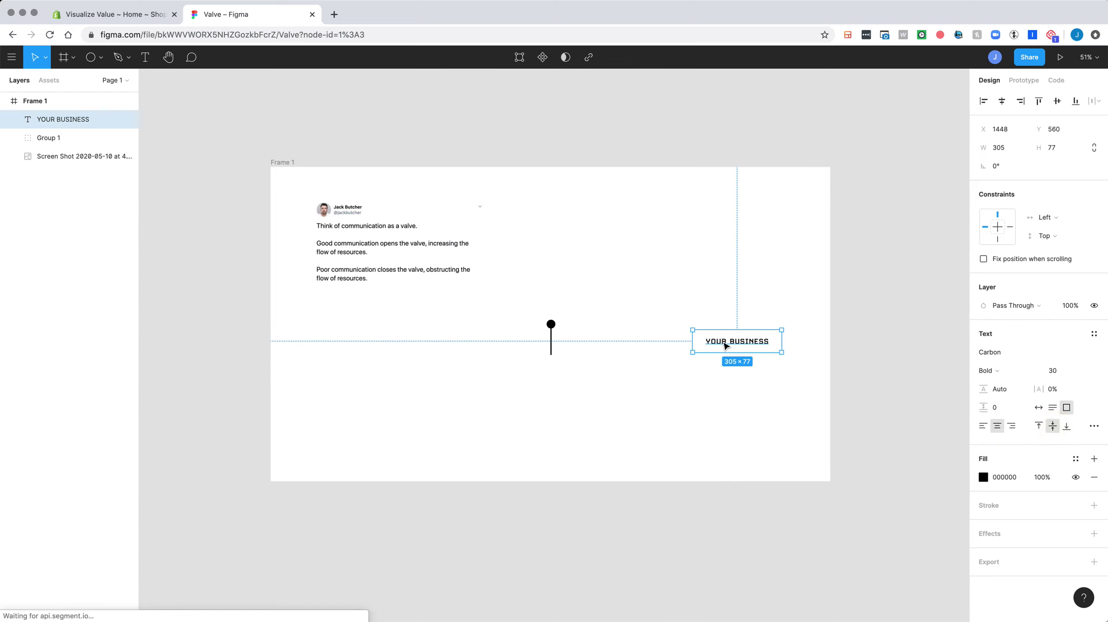
Step: Duplicate the YOUR BUSINESS label to the left of the pin shape and change the copy's text to "YOUR MARKET"
{"action": "left_click_drag", "start_coordinate": [734, 336], "coordinate": [373, 342]}
{"action": "left_click", "coordinate": [661, 281]}
{"action": "left_click", "coordinate": [745, 338]}
{"action": "double_click", "coordinate": [371, 333]}
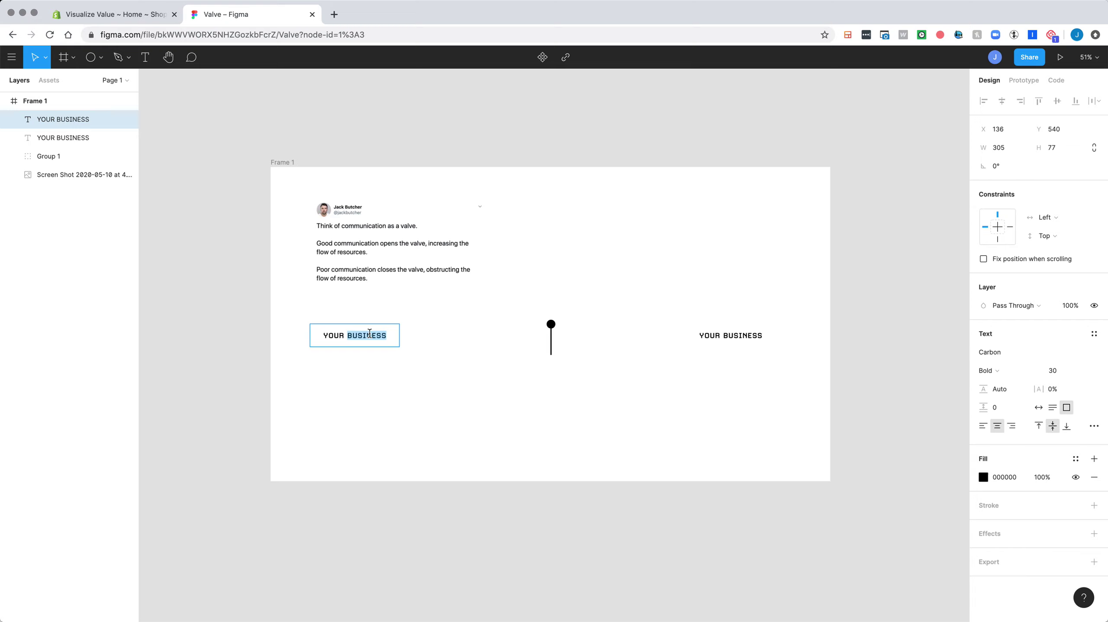
{"action": "left_click", "coordinate": [509, 293]}
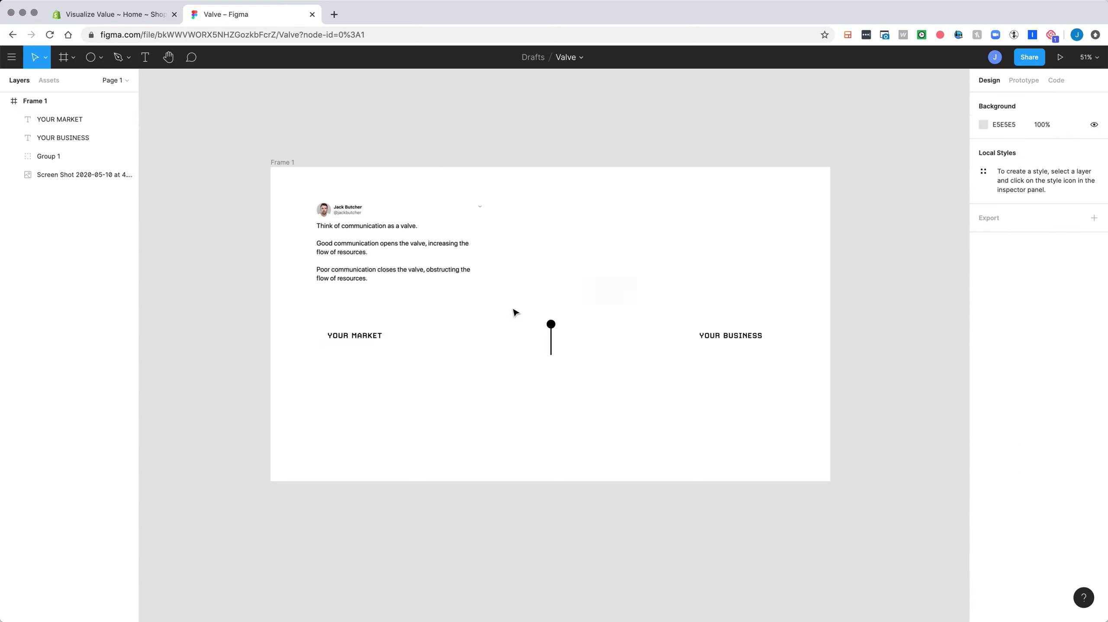
Step: Draw a horizontal line about 920 long from the pin shape to the frame's left edge and duplicate it below at about Y 634
{"action": "left_click", "coordinate": [128, 57]}
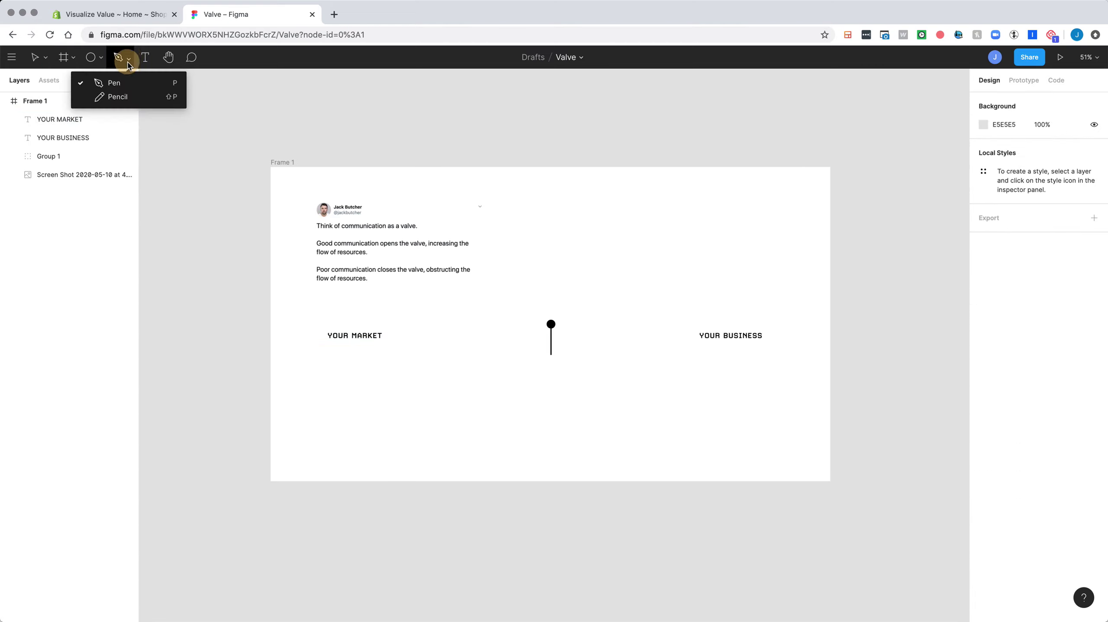
{"action": "left_click", "coordinate": [118, 83]}
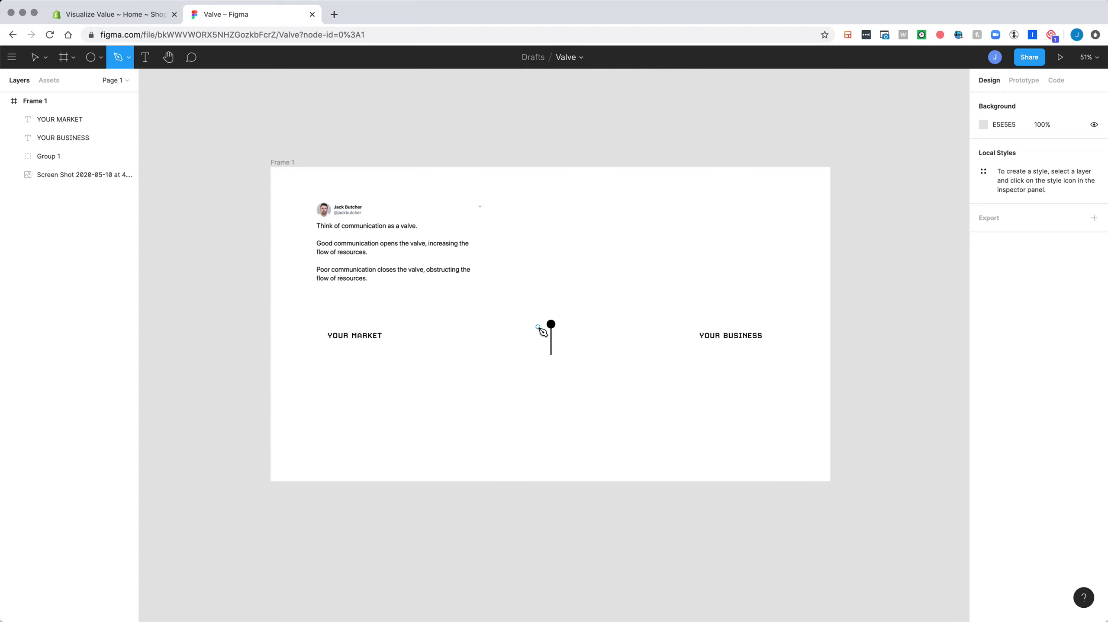
{"action": "left_click", "coordinate": [539, 331]}
{"action": "left_click", "coordinate": [271, 331]}
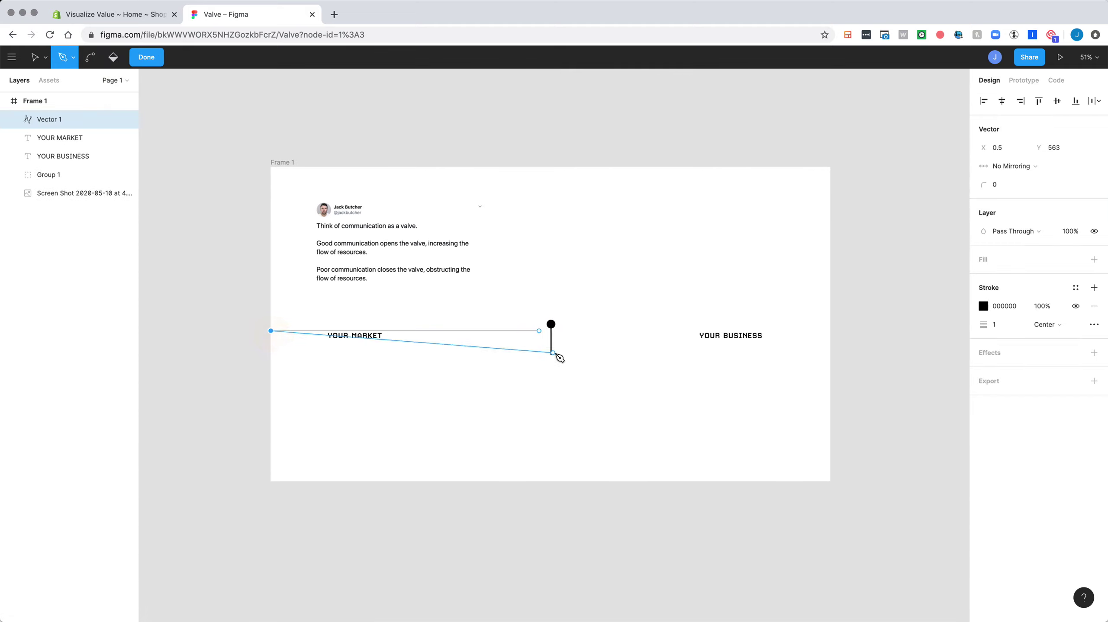
{"action": "key", "text": "Escape"}
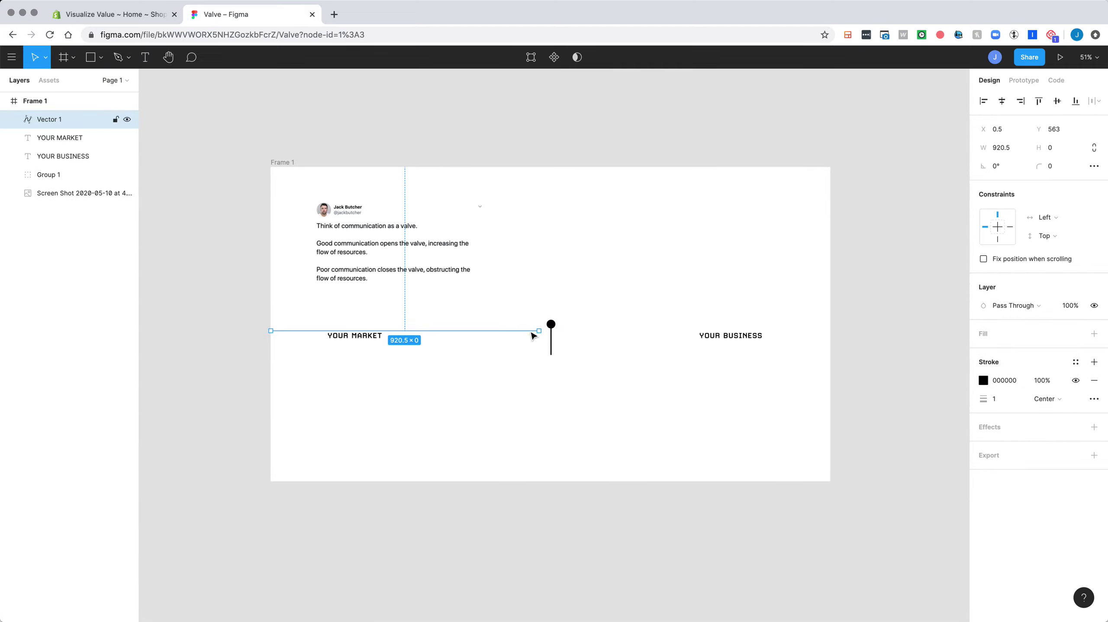
{"action": "left_click_drag", "start_coordinate": [532, 336], "coordinate": [533, 355]}
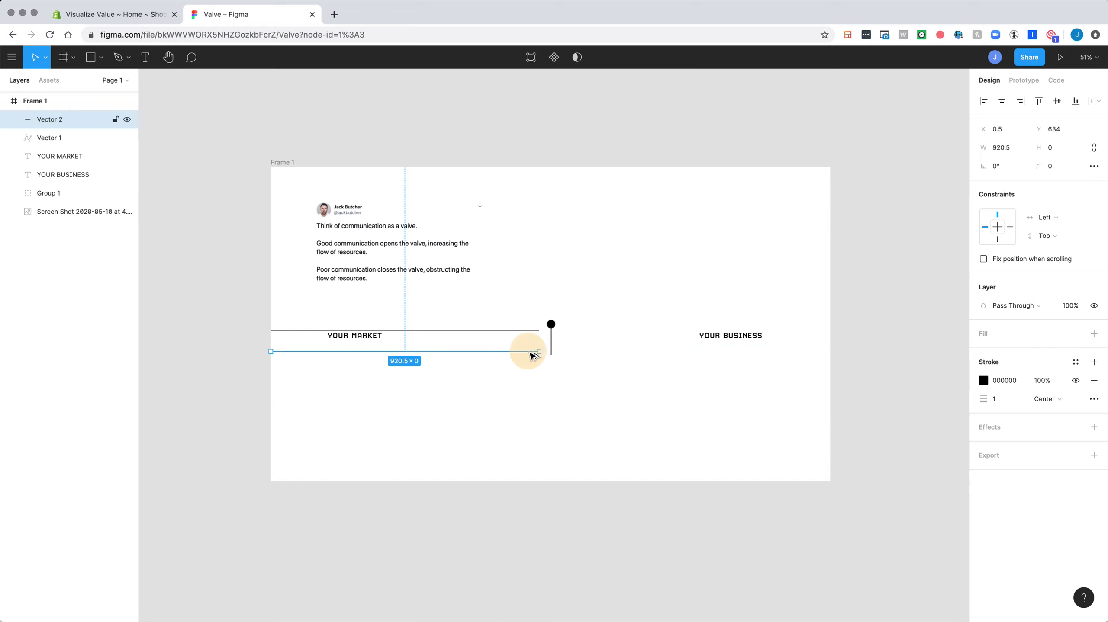
Step: Centre the YOUR MARKET label between the two lines and change its text to "MARKET DEMAND"
{"action": "left_click_drag", "start_coordinate": [356, 336], "coordinate": [359, 345]}
{"action": "double_click", "coordinate": [369, 339]}
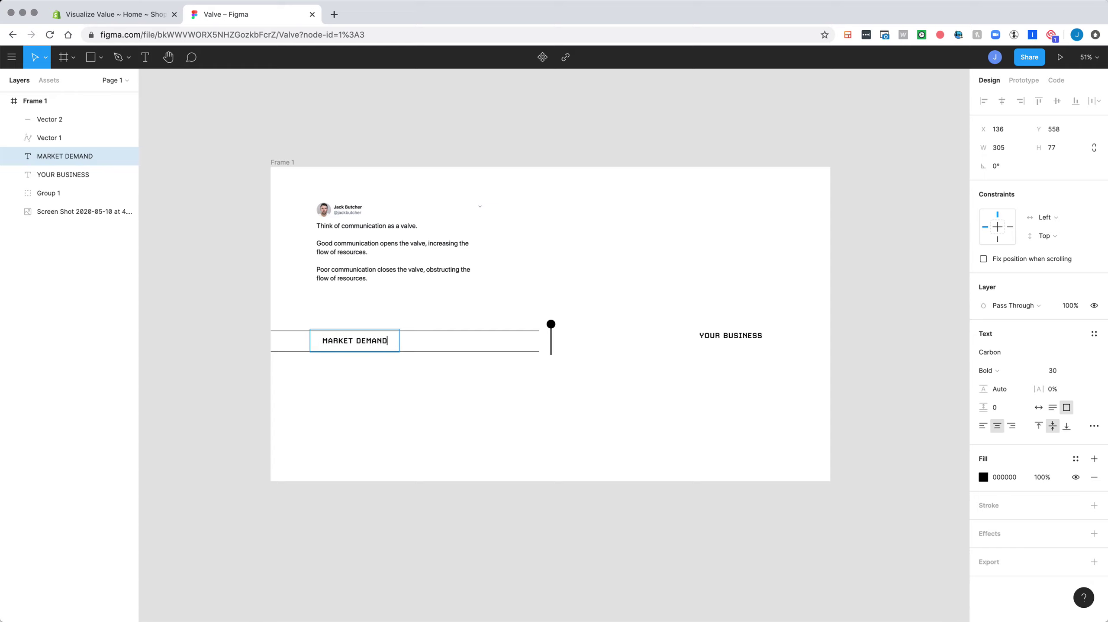
{"action": "left_click", "coordinate": [732, 348]}
Step: Shrink the circle at the head of the pin shape to about 22 × 22
{"action": "left_click", "coordinate": [550, 325]}
{"action": "double_click", "coordinate": [551, 324]}
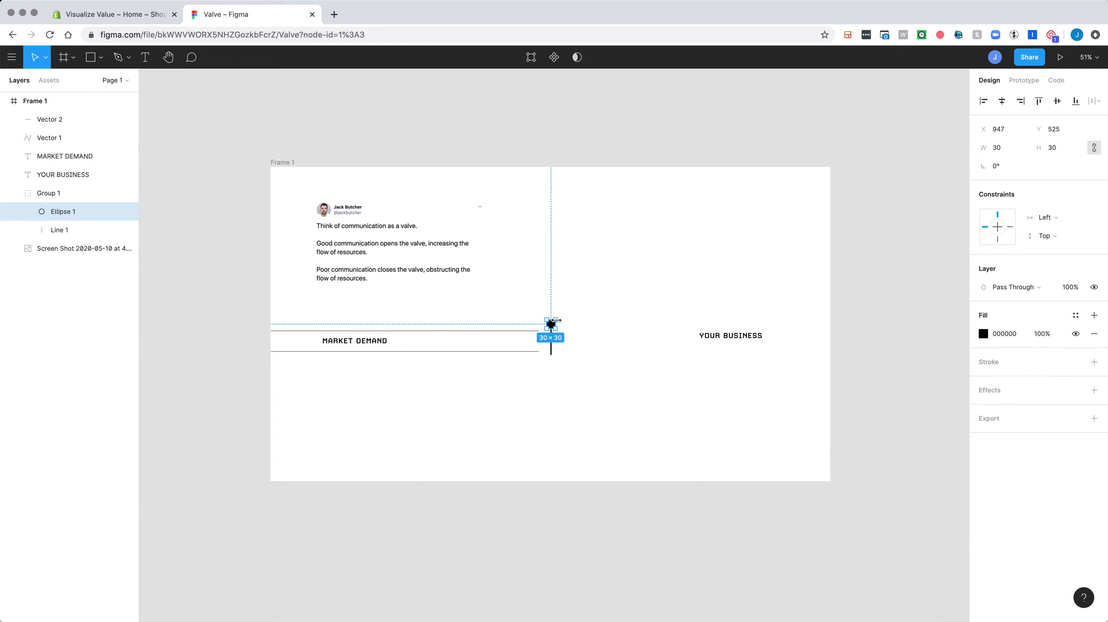
{"action": "left_click_drag", "start_coordinate": [556, 320], "coordinate": [556, 321]}
{"action": "double_click", "coordinate": [551, 323]}
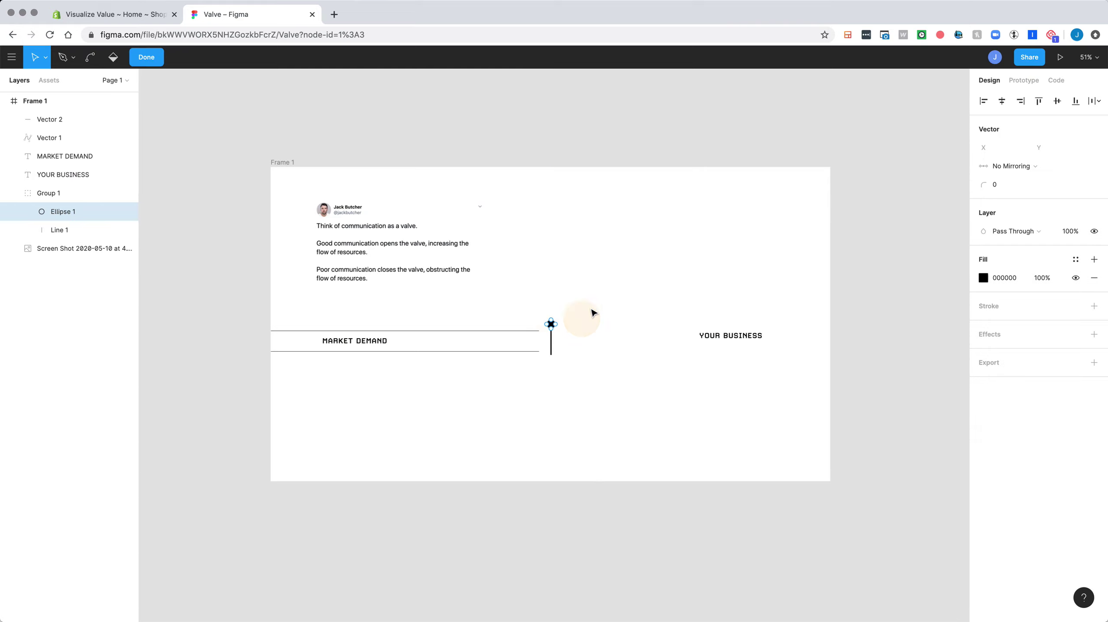
{"action": "key", "text": "Escape"}
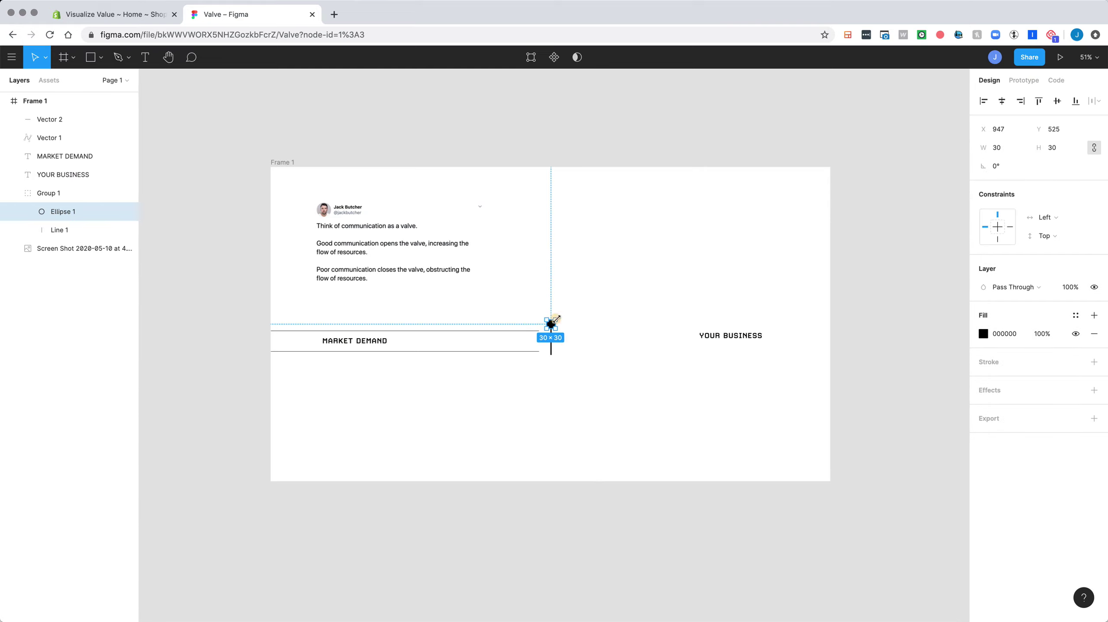
{"action": "left_click_drag", "start_coordinate": [557, 319], "coordinate": [554, 322]}
{"action": "left_click", "coordinate": [574, 304]}
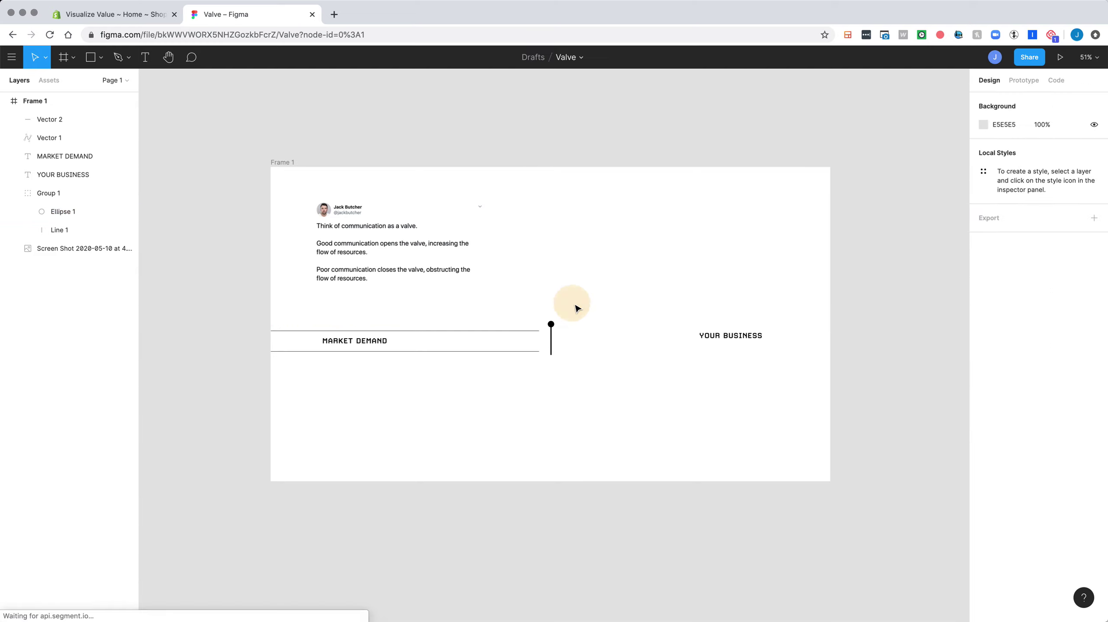
{"action": "left_click", "coordinate": [550, 331]}
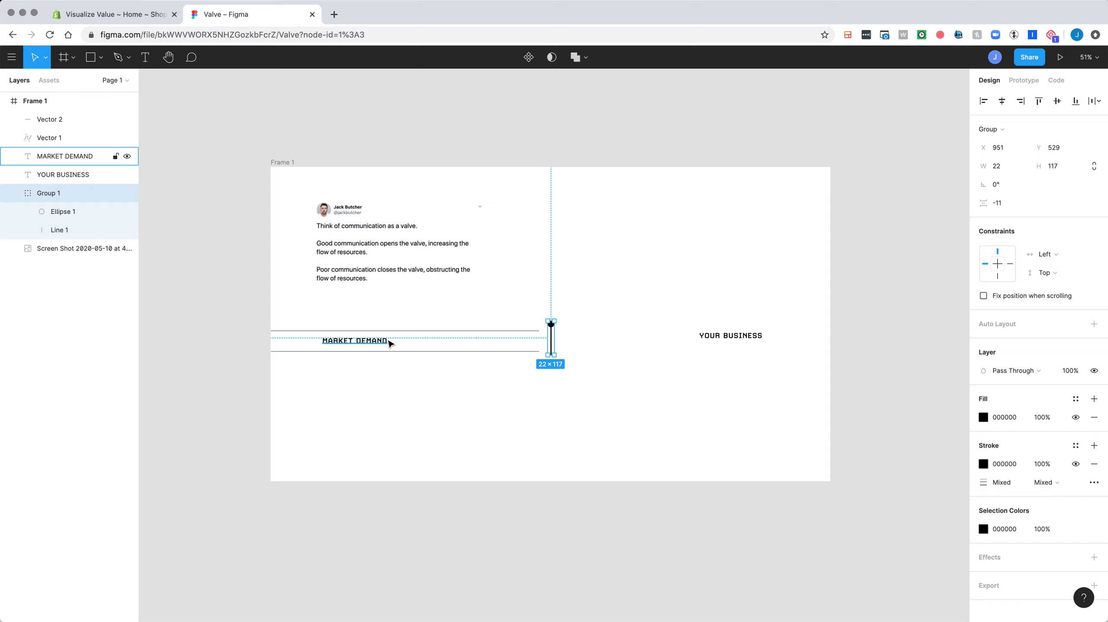
Step: Move the MARKET DEMAND label along the pipe to about X 177, keeping it between the two lines
{"action": "left_click", "coordinate": [425, 314]}
{"action": "left_click_drag", "start_coordinate": [394, 341], "coordinate": [407, 341]}
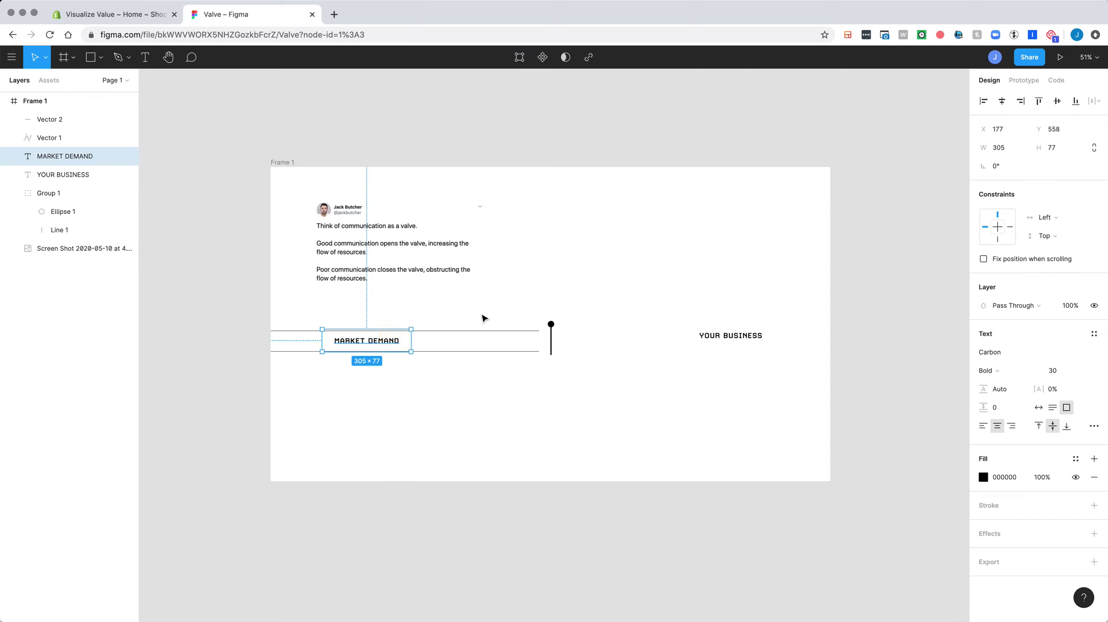
{"action": "left_click", "coordinate": [483, 319]}
Step: Draw a rectangle about 951 × 48 between the two lines, from the frame's left edge to the pin, and fill it with E8E8E8
{"action": "left_click", "coordinate": [94, 59]}
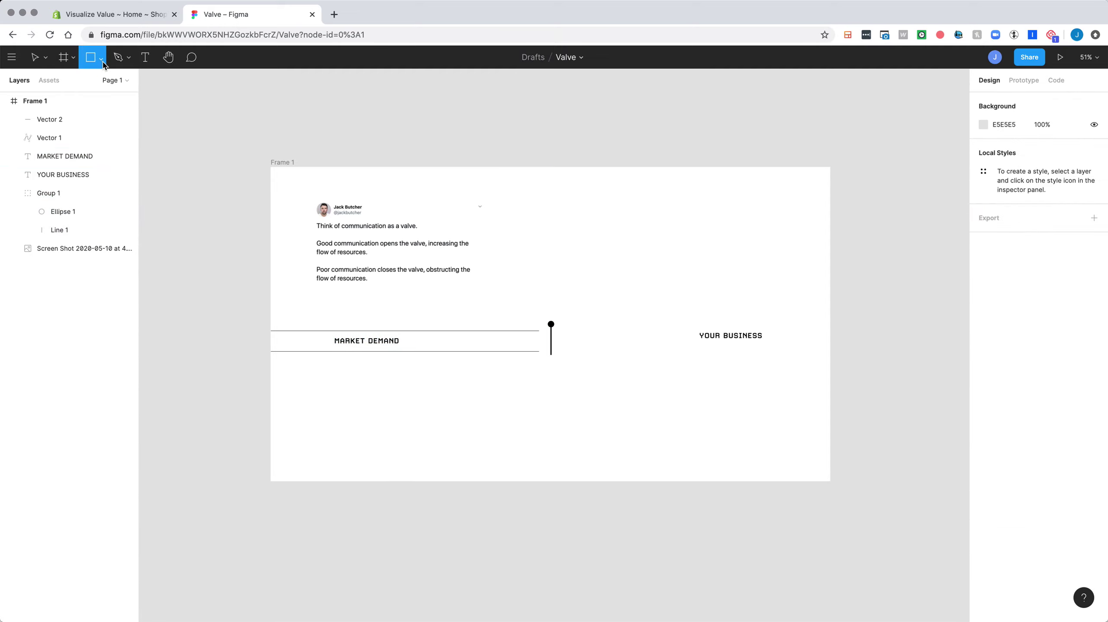
{"action": "left_click", "coordinate": [102, 59]}
{"action": "left_click", "coordinate": [104, 84]}
{"action": "mouse_move", "coordinate": [271, 333]}
{"action": "left_mouse_down"}
{"action": "mouse_move", "coordinate": [568, 351]}
{"action": "mouse_move", "coordinate": [549, 349]}
{"action": "left_mouse_up"}
{"action": "left_click", "coordinate": [983, 352]}
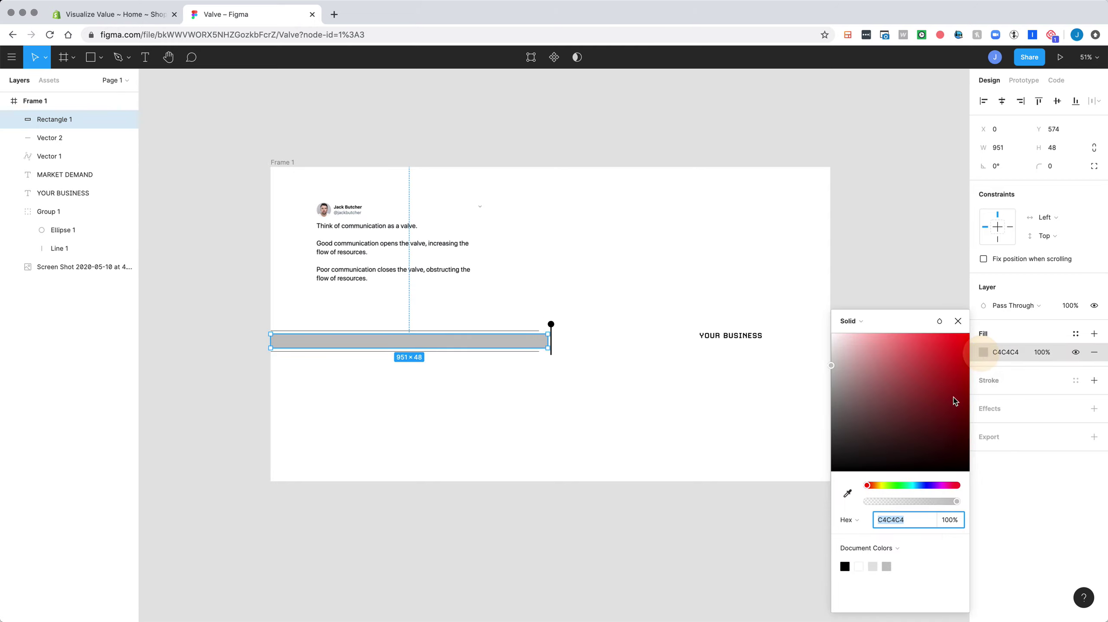
{"action": "type", "text": "EEEEEE"}
{"action": "key", "text": "Return"}
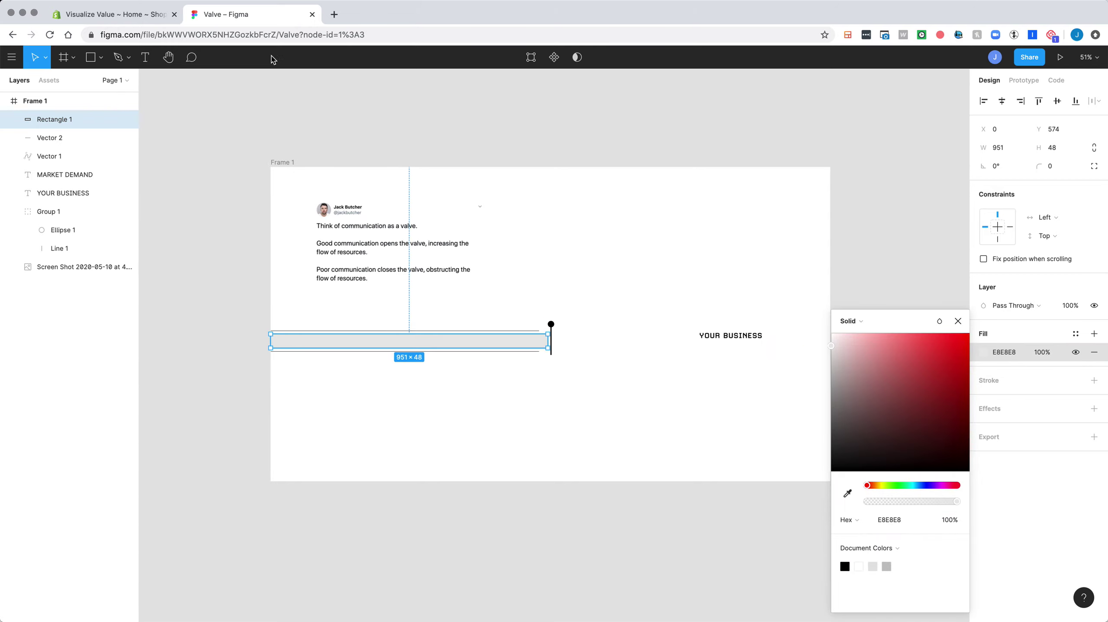
Step: Send the grey rectangle to the back of the stacking order
{"action": "right_click", "coordinate": [544, 352]}
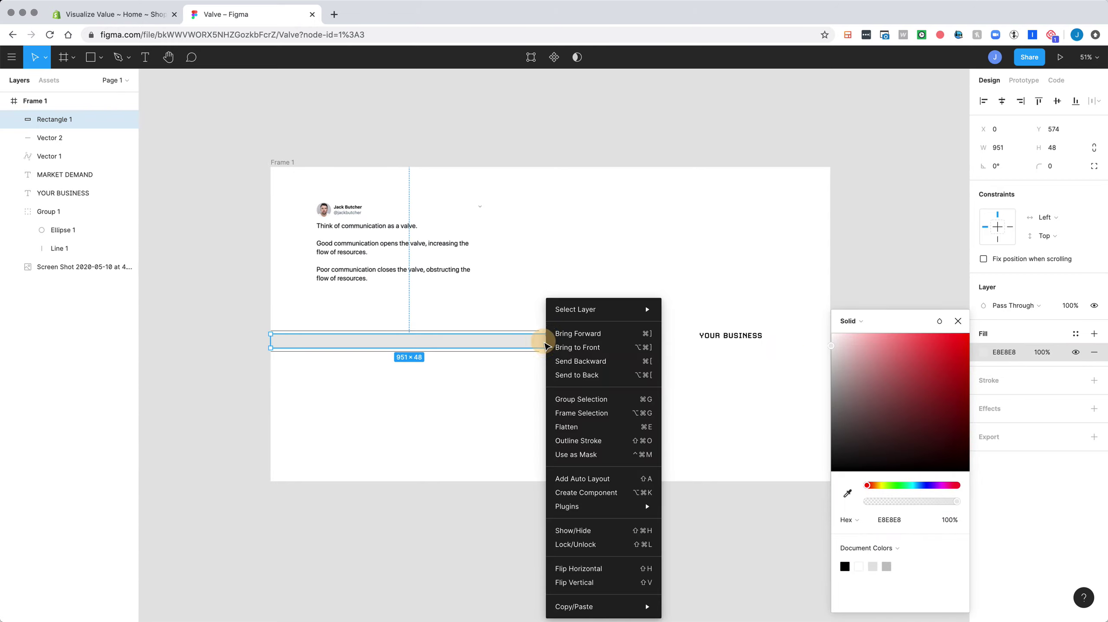
{"action": "left_click", "coordinate": [602, 349]}
{"action": "right_click", "coordinate": [536, 339]}
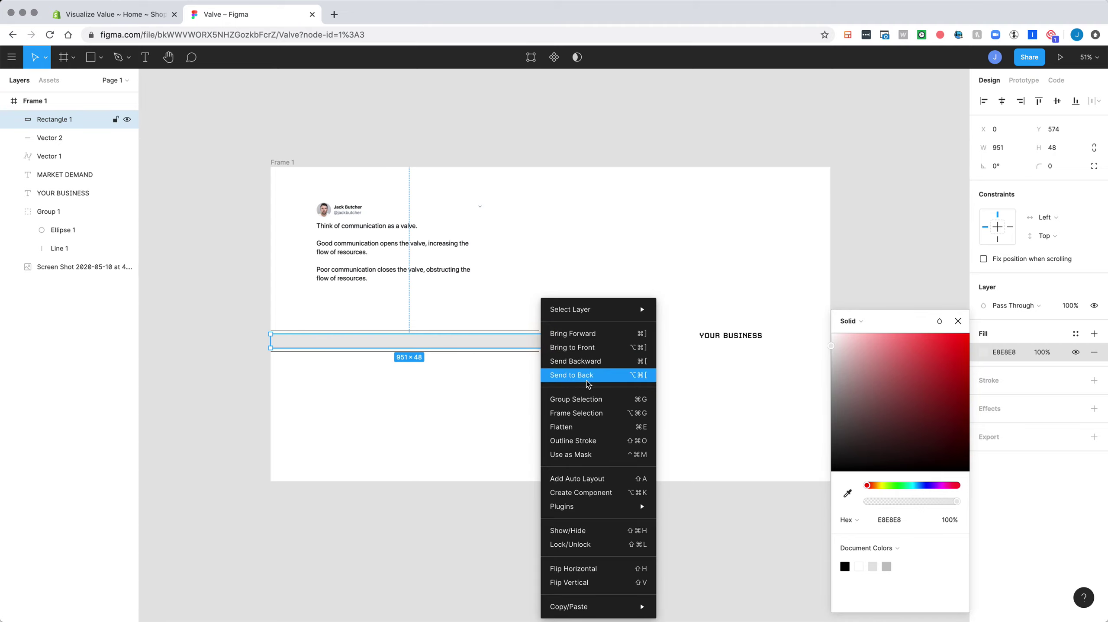
{"action": "left_click", "coordinate": [586, 376]}
{"action": "left_click", "coordinate": [635, 375]}
Step: Duplicate the MARKET DEMAND label above the pin, change the copy's text to "COMMUNICATION" and centre it over the pin
{"action": "left_click_drag", "start_coordinate": [366, 347], "coordinate": [568, 313]}
{"action": "double_click", "coordinate": [569, 312]}
{"action": "type", "text": "COMMUNICATION"}
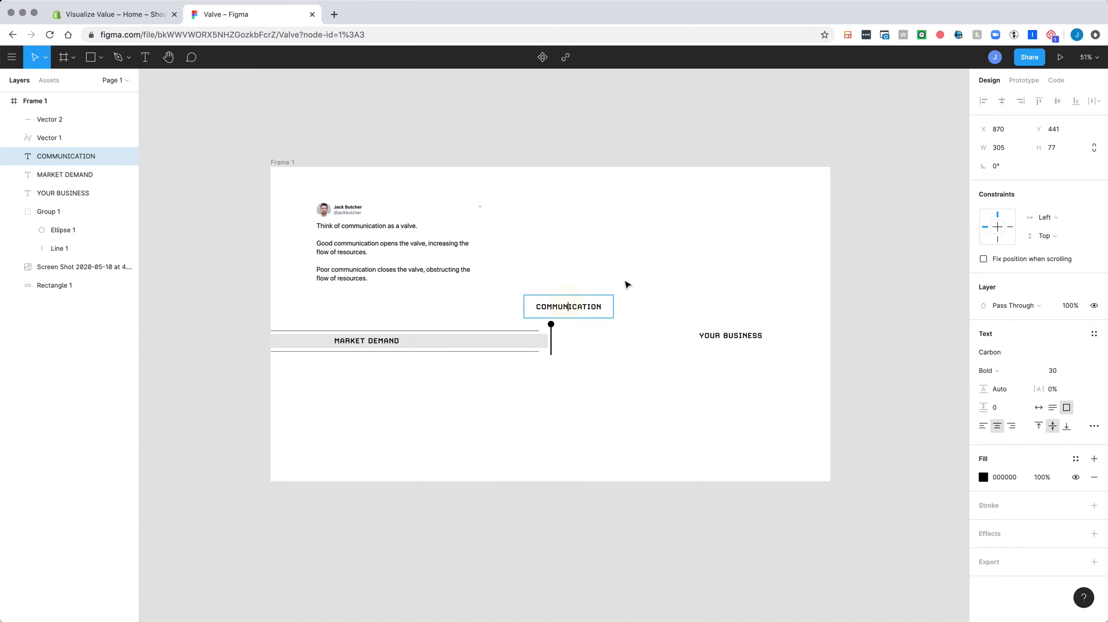
{"action": "left_click", "coordinate": [626, 285]}
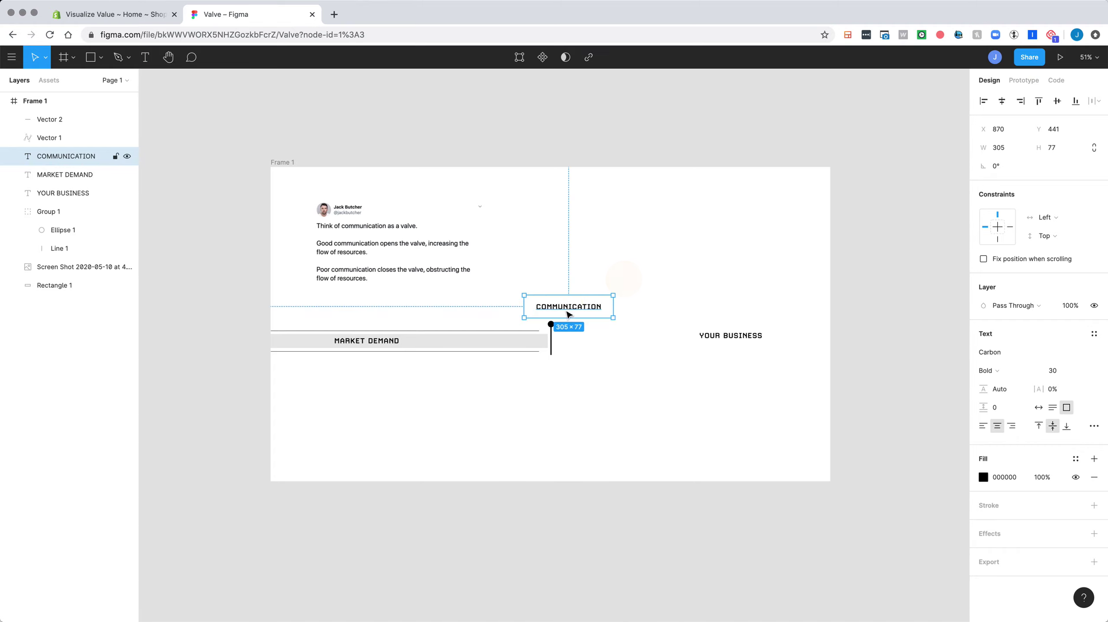
{"action": "left_click_drag", "start_coordinate": [570, 310], "coordinate": [552, 308]}
{"action": "left_click", "coordinate": [576, 374]}
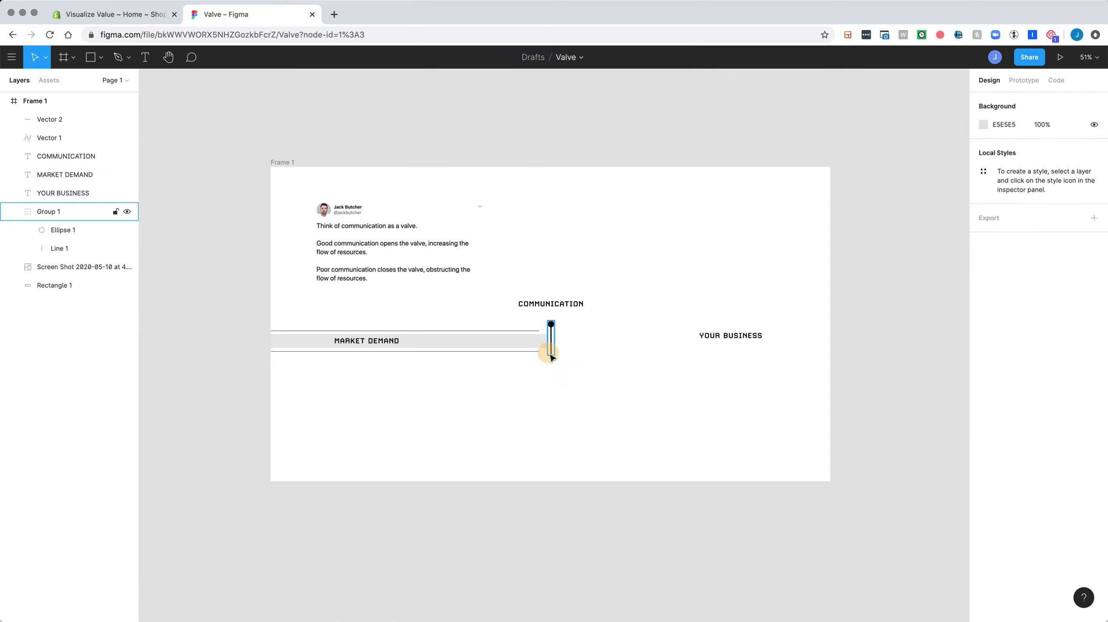
Step: Rotate the pin to about 90.82° at the end of the upper line and widen the grey rectangle to about 1755
{"action": "left_click", "coordinate": [553, 356]}
{"action": "left_click_drag", "start_coordinate": [557, 362], "coordinate": [780, 339]}
{"action": "left_click", "coordinate": [545, 350]}
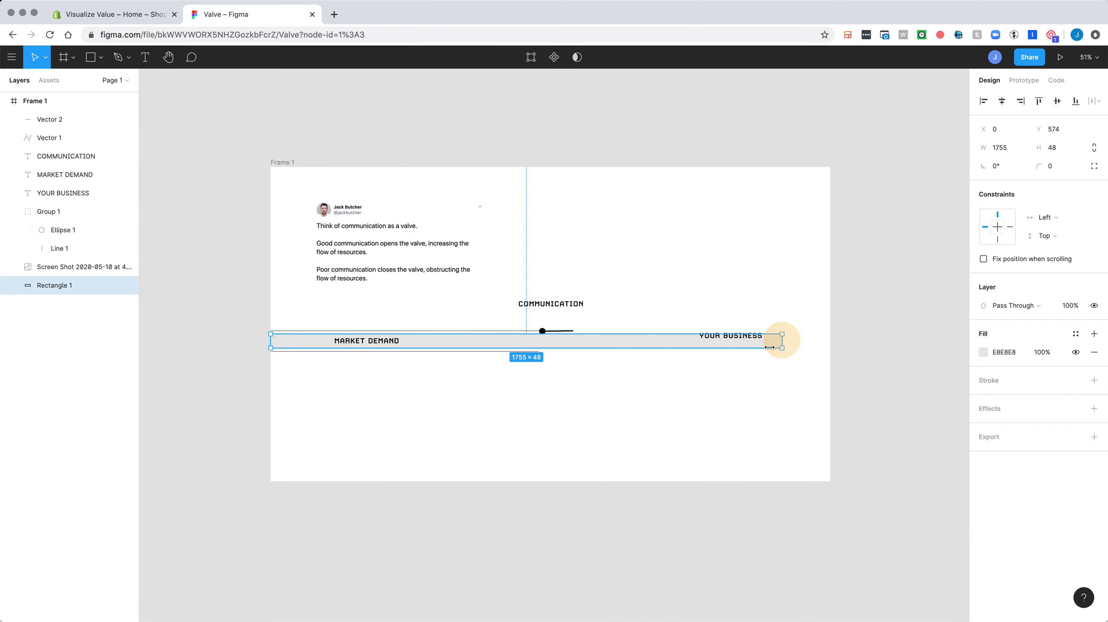
{"action": "left_click", "coordinate": [734, 376]}
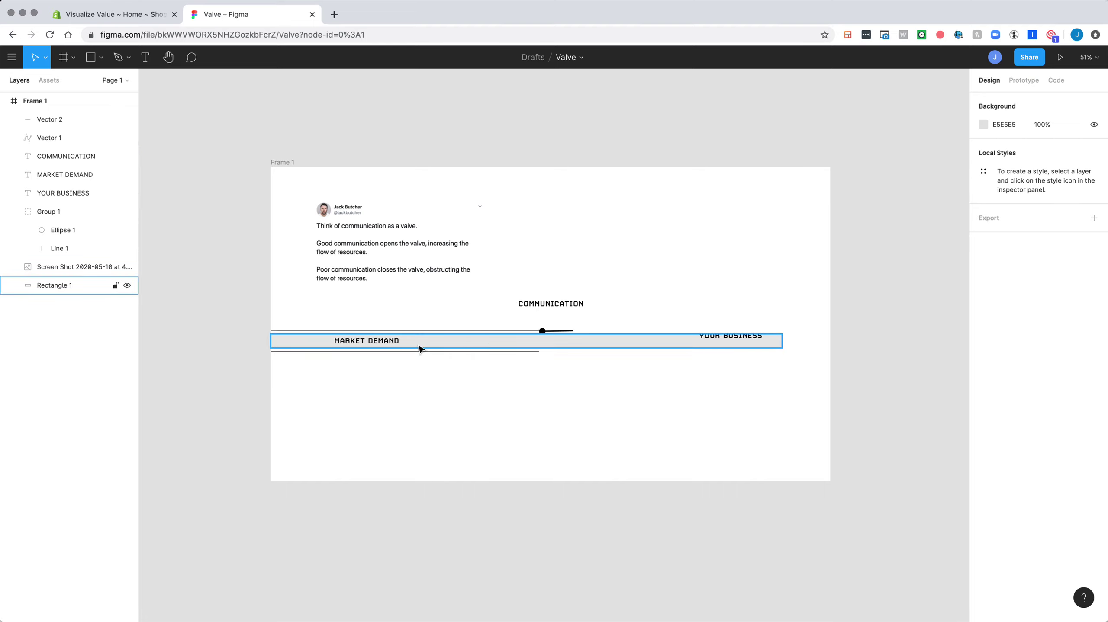
Step: Undo the widening of the grey rectangle
{"action": "left_click", "coordinate": [689, 344]}
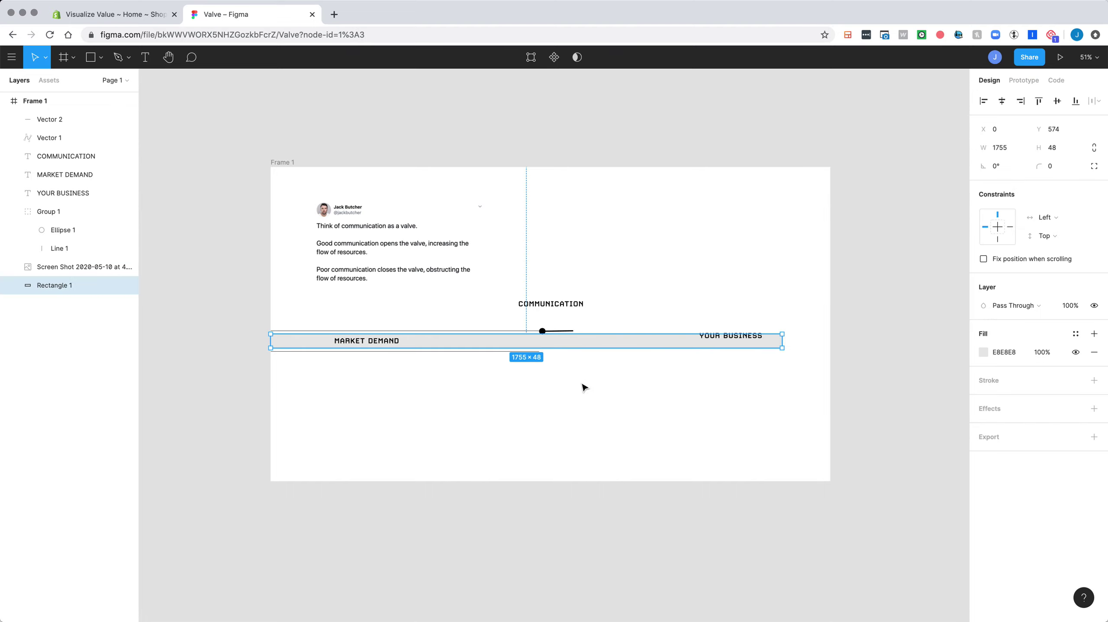
{"action": "left_click", "coordinate": [584, 387]}
{"action": "left_click", "coordinate": [564, 342]}
{"action": "key", "text": "super+z"}
Step: Rotate the pin so its stem slopes diagonally down to the right from the end of the upper line
{"action": "left_click", "coordinate": [572, 333]}
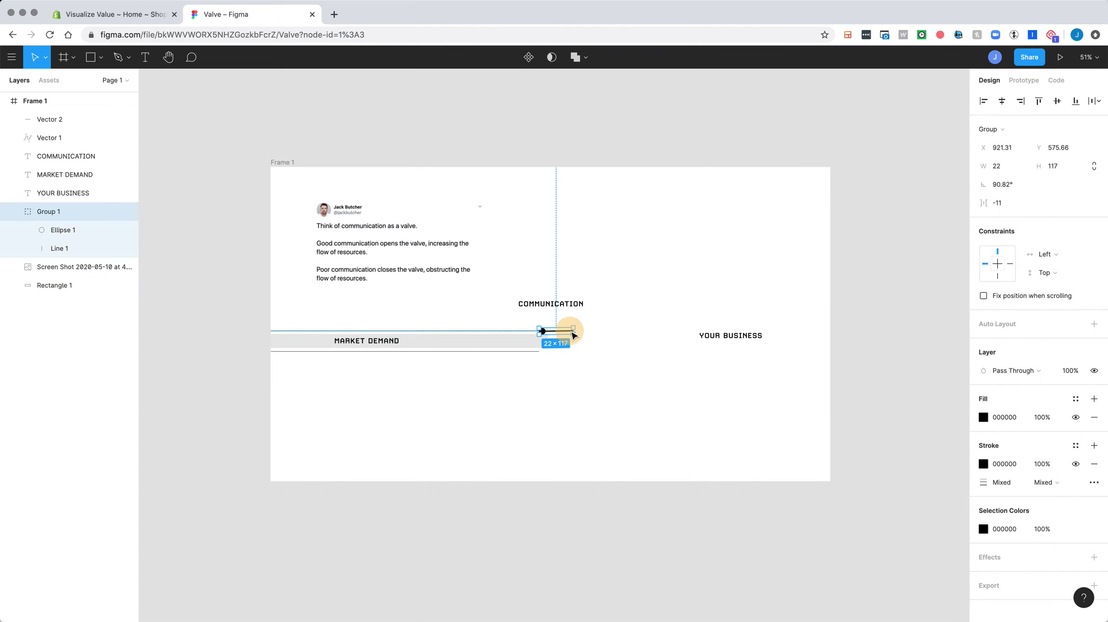
{"action": "left_click", "coordinate": [574, 336]}
{"action": "mouse_move", "coordinate": [583, 332]}
{"action": "left_mouse_down"}
{"action": "mouse_move", "coordinate": [582, 348]}
{"action": "mouse_move", "coordinate": [569, 346]}
{"action": "mouse_move", "coordinate": [583, 352]}
{"action": "mouse_move", "coordinate": [568, 339]}
{"action": "left_mouse_up"}
Step: Duplicate the grey rectangle, reduce the copy to a strip about 16 high at Y 606, and extend it past the YOUR BUSINESS label
{"action": "left_click", "coordinate": [531, 341]}
{"action": "key", "text": "super+d"}
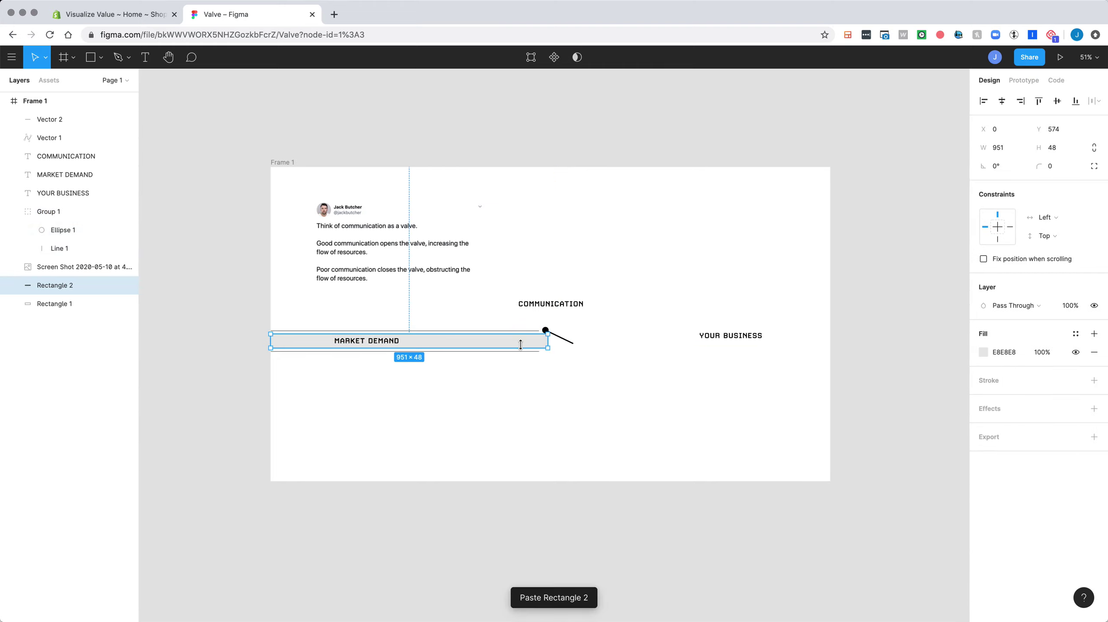
{"action": "left_click_drag", "start_coordinate": [454, 334], "coordinate": [454, 344]}
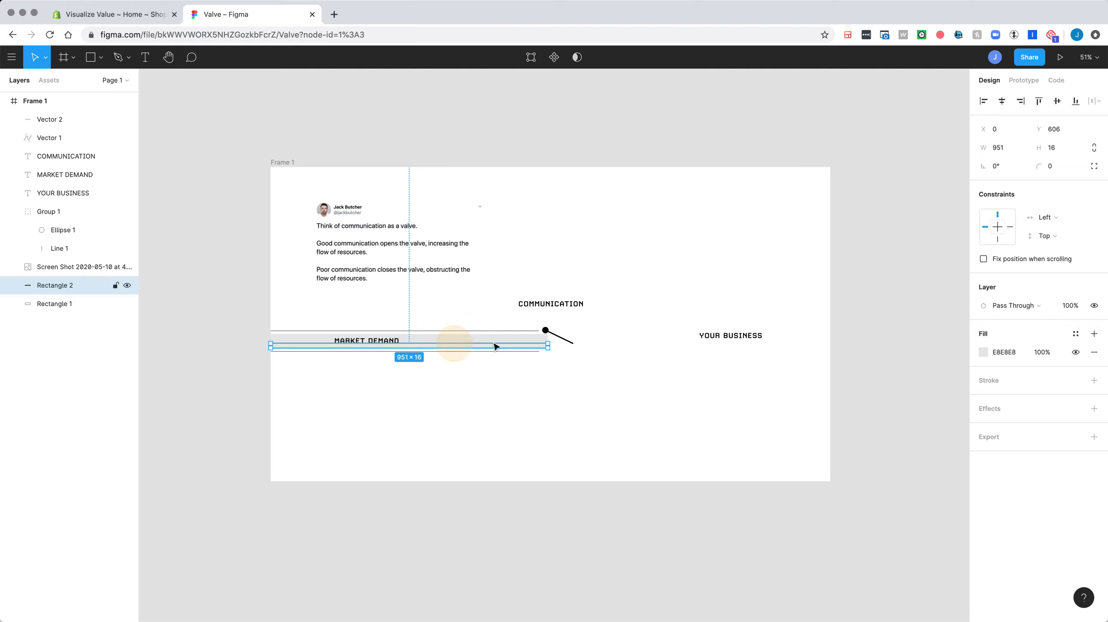
{"action": "left_click_drag", "start_coordinate": [548, 346], "coordinate": [782, 346]}
{"action": "left_click", "coordinate": [757, 393]}
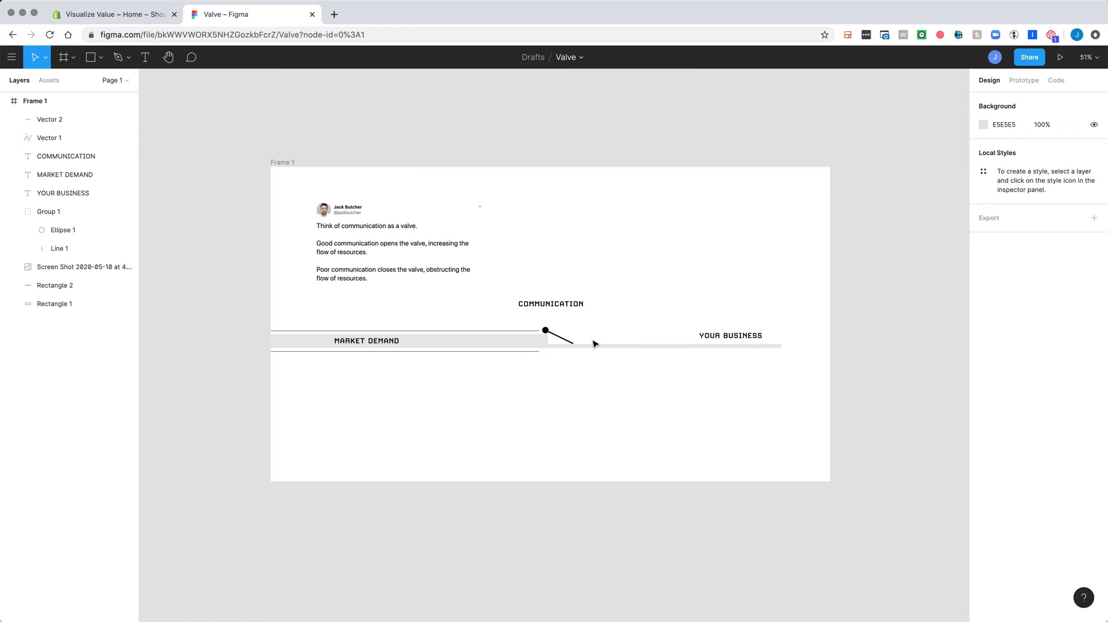
Step: Reshape the original grey rectangle by moving its lower-right corner point to about X 1044, Y 622, following the pin's slope
{"action": "double_click", "coordinate": [534, 344]}
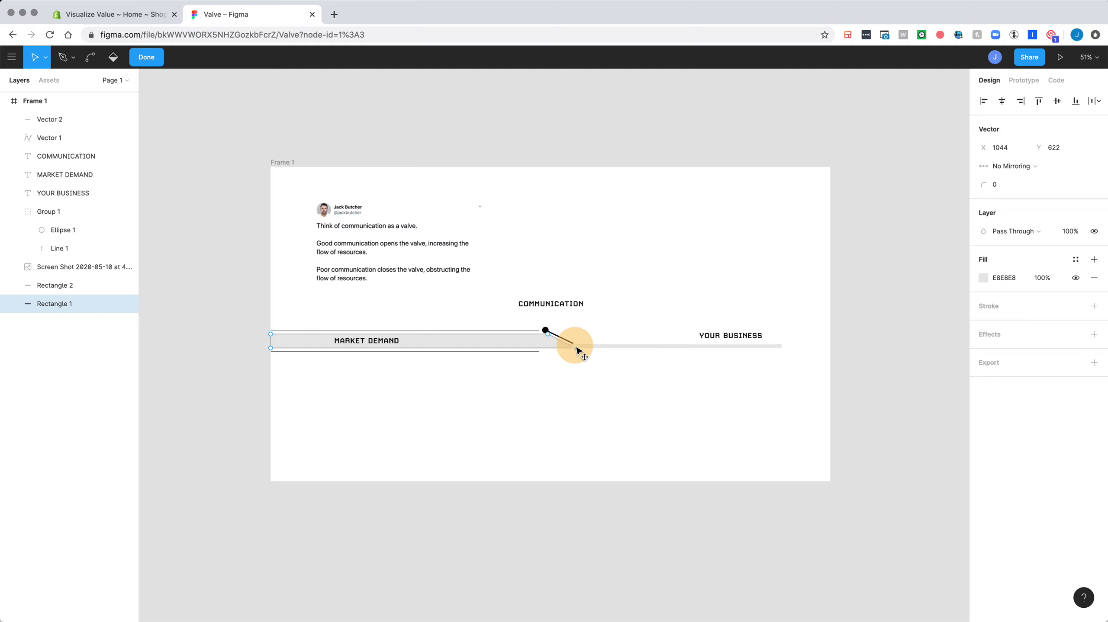
{"action": "left_click", "coordinate": [673, 289]}
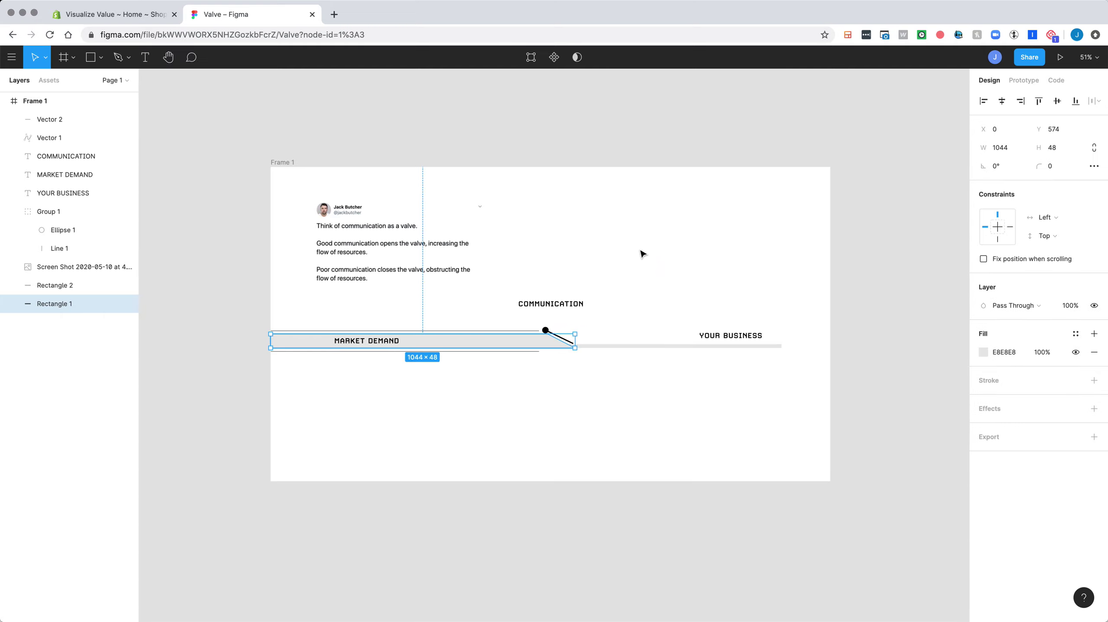
{"action": "left_click", "coordinate": [620, 245]}
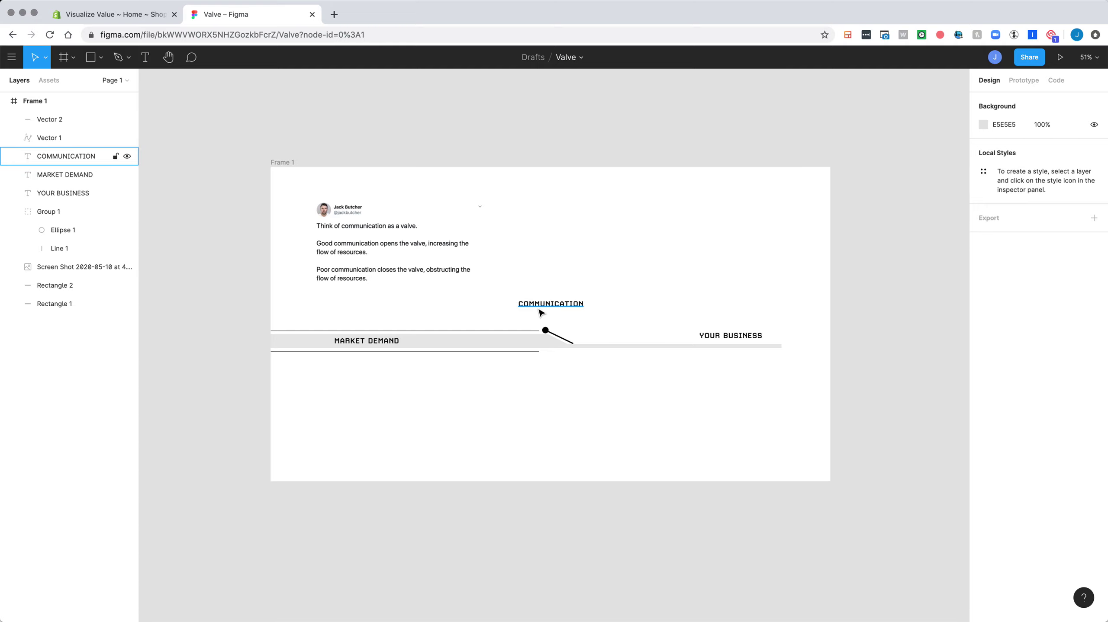
Step: Move the COMMUNICATION label slightly down and left so it is centred over the pin's circle
{"action": "left_click_drag", "start_coordinate": [558, 308], "coordinate": [558, 312]}
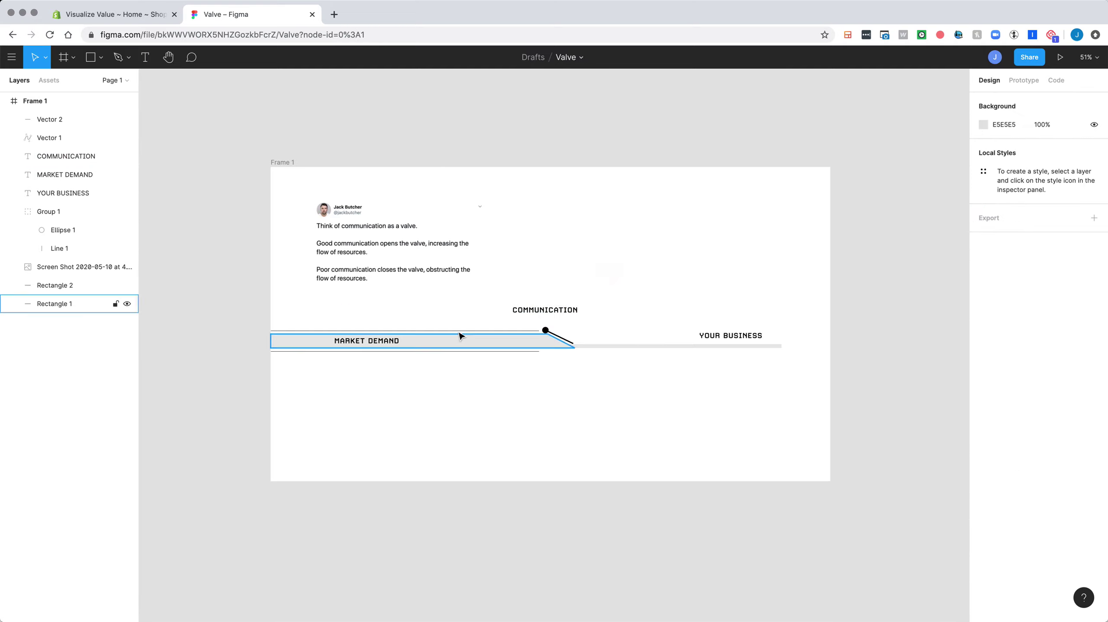
{"action": "left_click", "coordinate": [591, 380]}
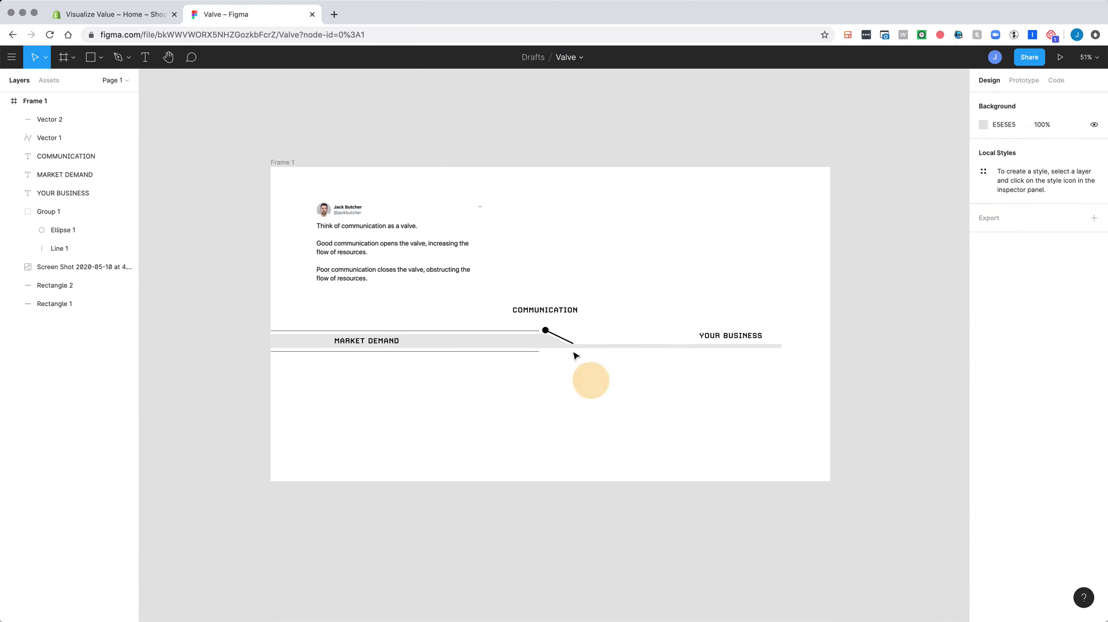
Step: Rotate the pin back to nearly horizontal and extend the grey flow bar at full height to the frame's right edge
{"action": "left_click", "coordinate": [568, 338]}
{"action": "left_click_drag", "start_coordinate": [580, 338], "coordinate": [883, 340]}
{"action": "left_click", "coordinate": [571, 338]}
{"action": "left_click", "coordinate": [860, 300]}
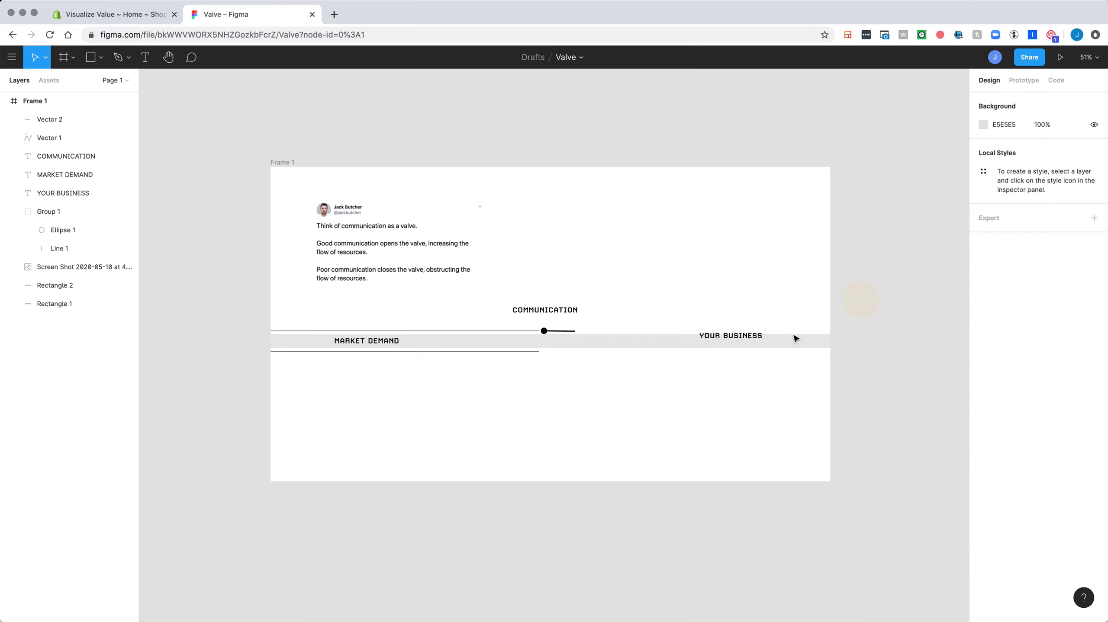